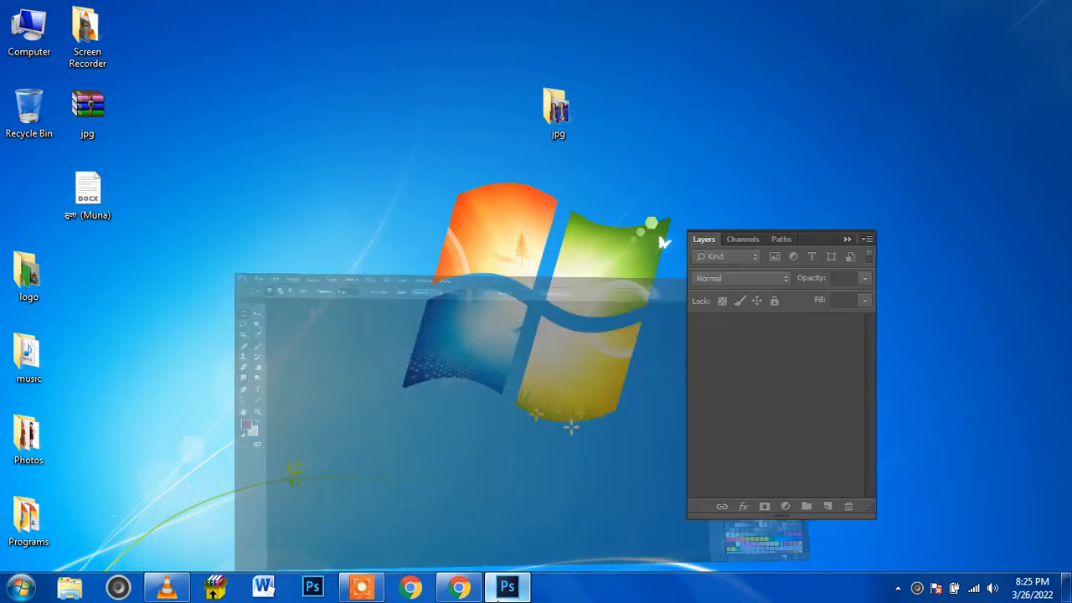
- Open the photo fcdb037664355ca94654b29659ebda7d from the desktop's Photos folder and dock its window in the workspace
click(847, 238)
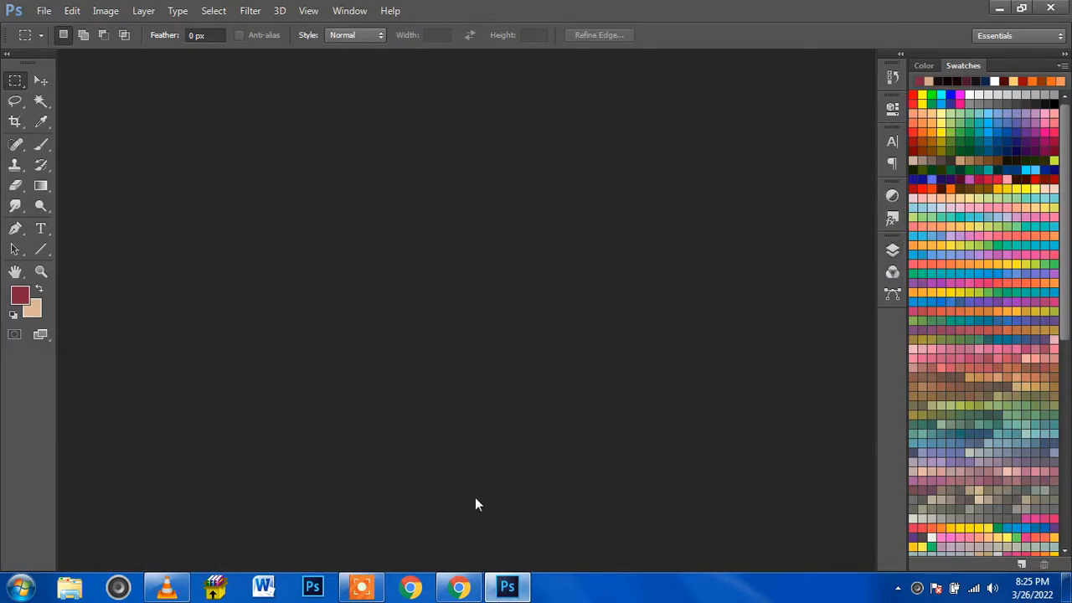
click(42, 10)
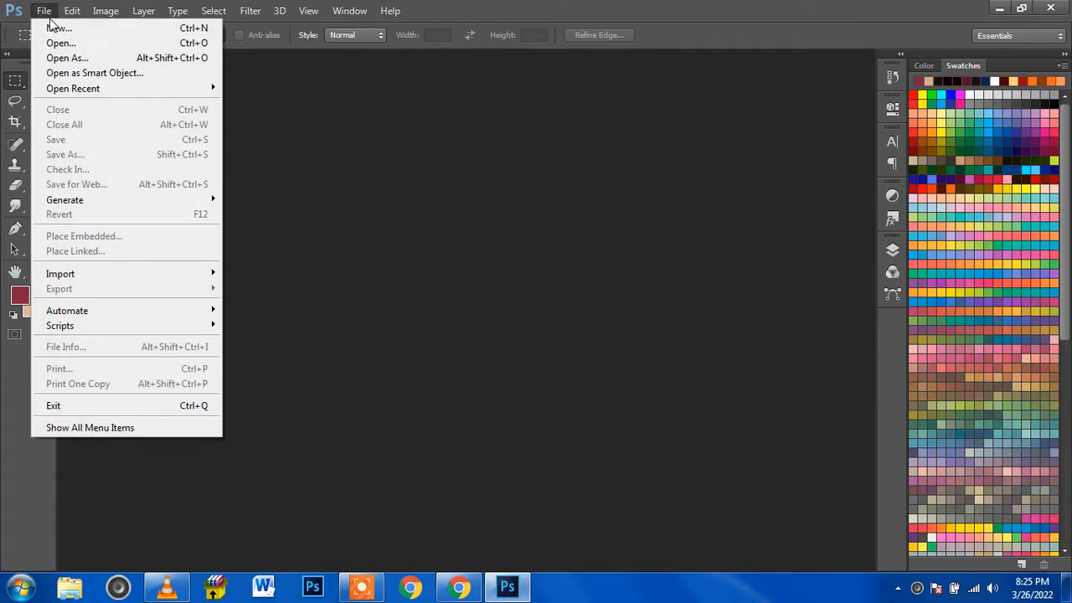
click(70, 46)
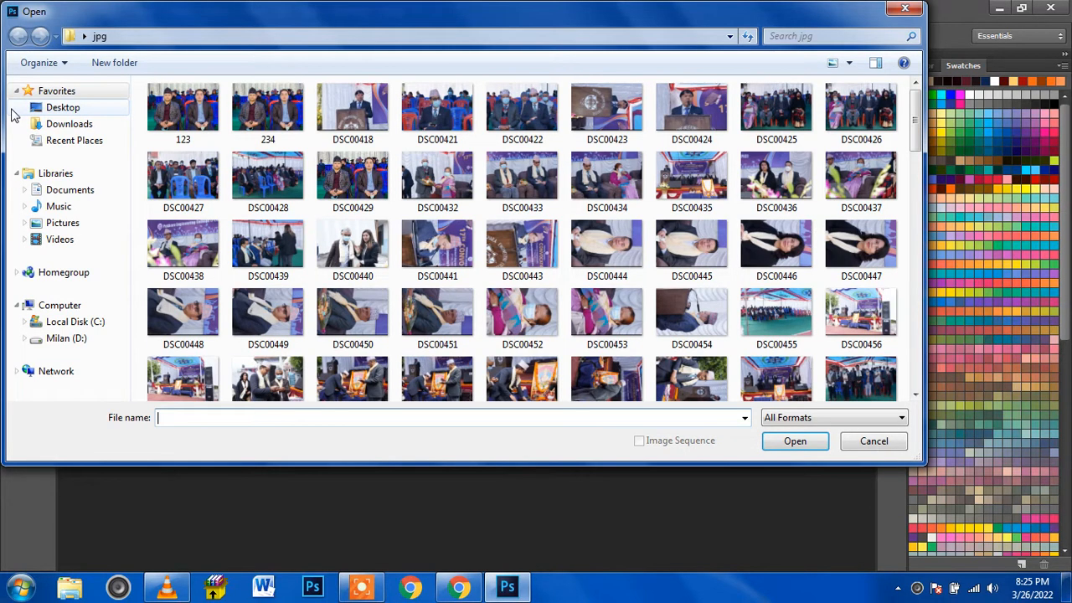
click(76, 113)
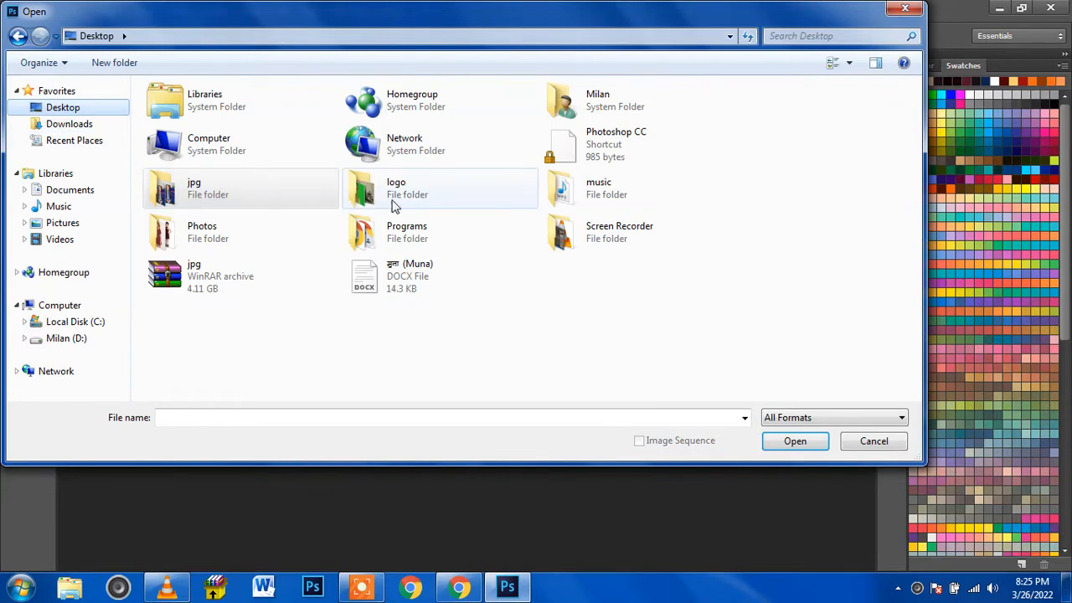
double_click(210, 240)
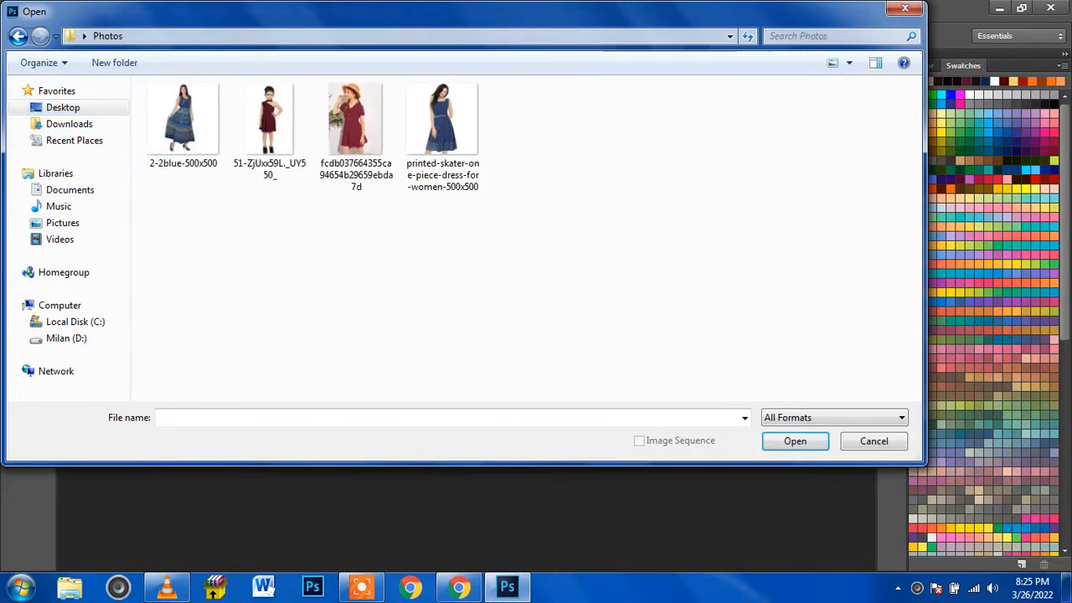
double_click(361, 140)
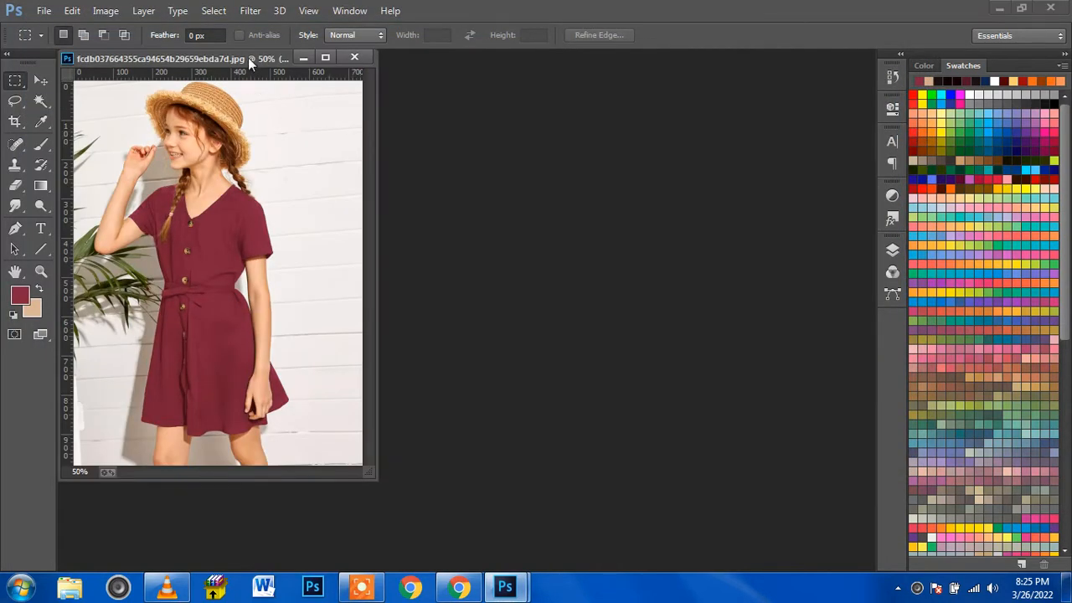
drag(248, 57, 486, 55)
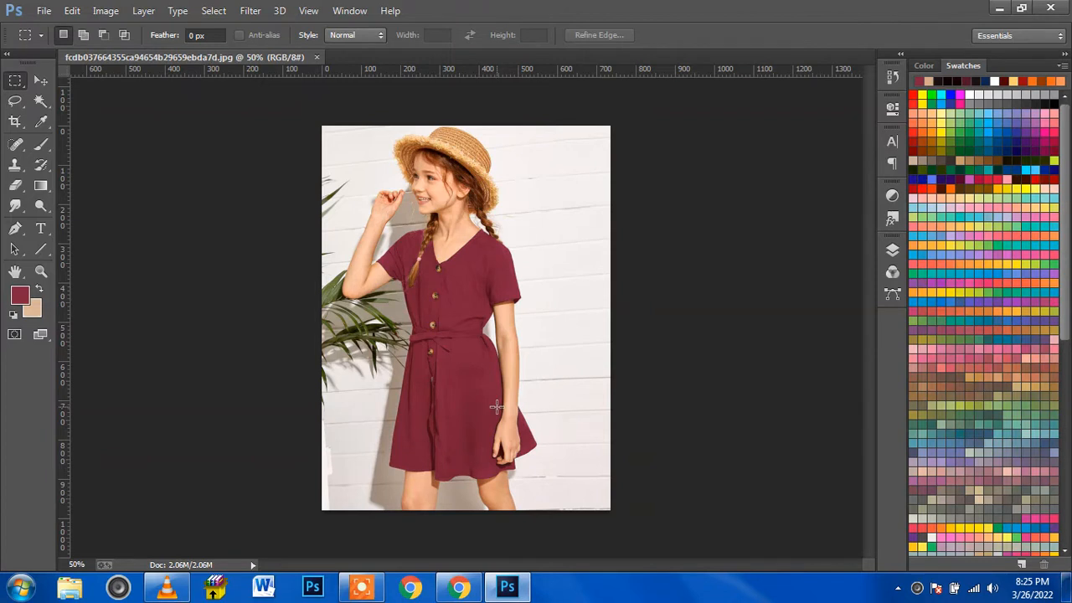
- Duplicate the Background layer as "Background copy" within the same document
scroll(497, 407, up, 2)
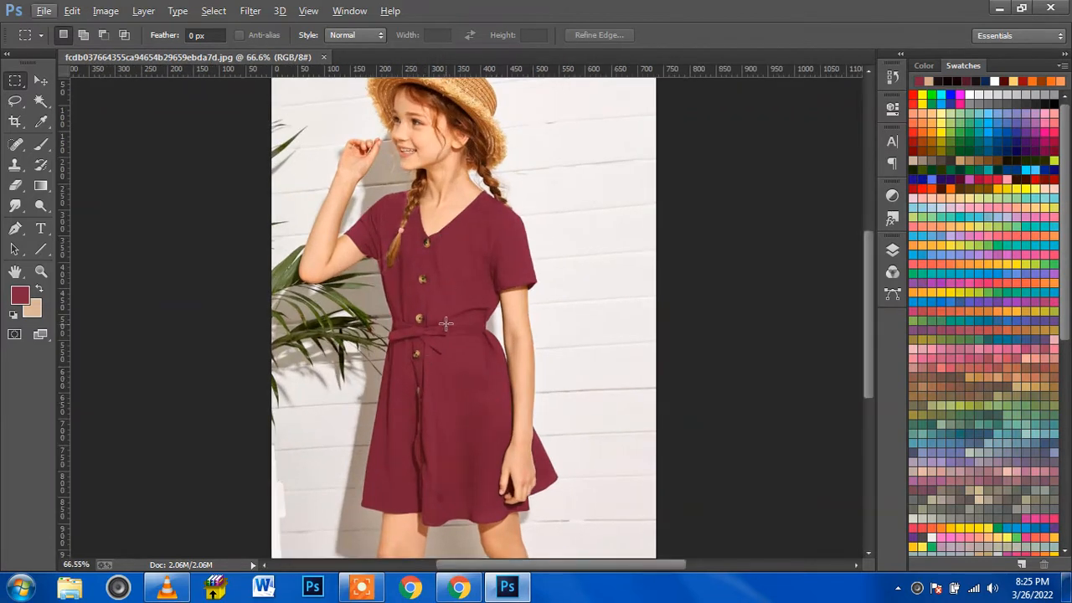
click(892, 250)
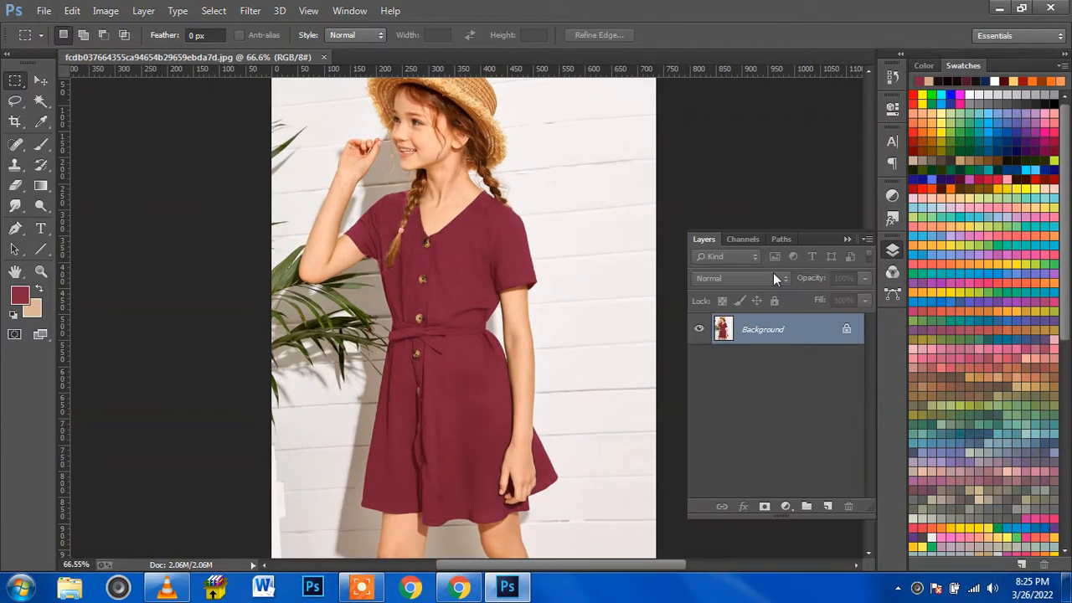
right_click(757, 331)
click(801, 363)
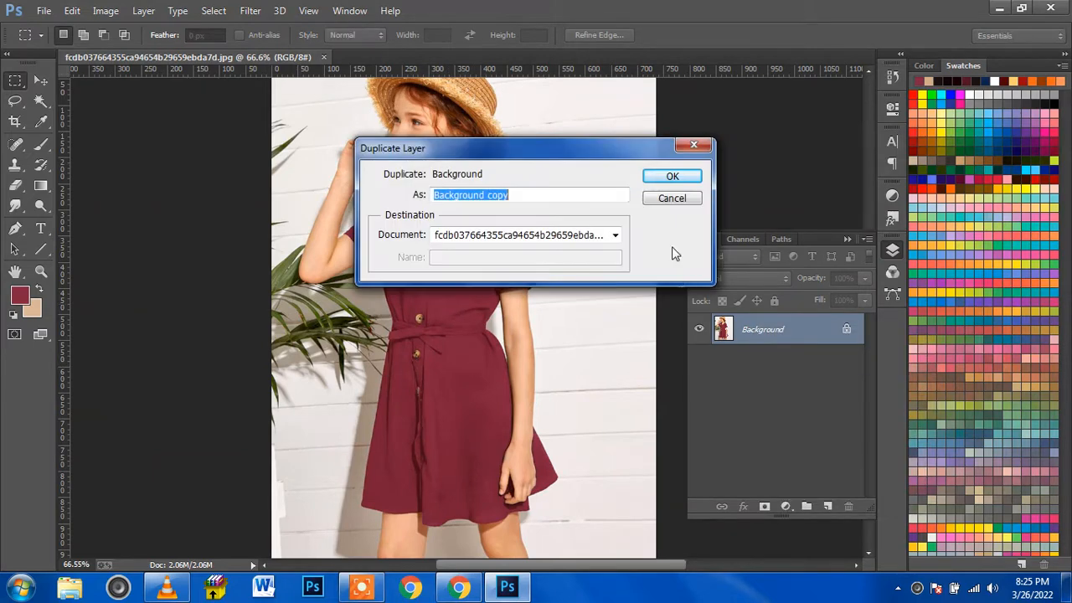
click(672, 177)
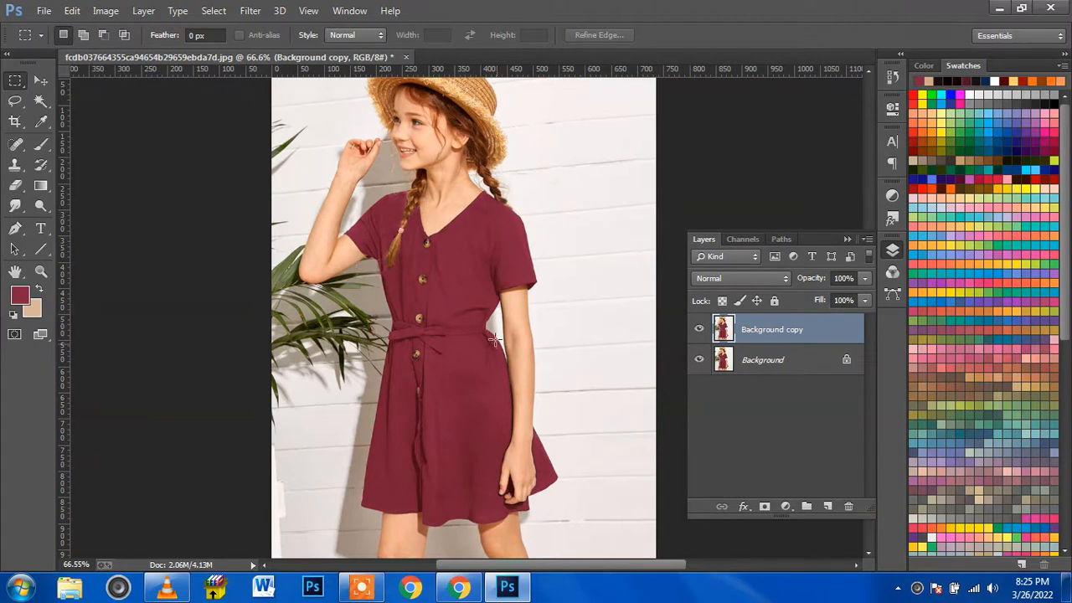
- Select the maroon dress on the copied layer with Color Range, using Sampled Colors at a fuzziness of 64
click(40, 82)
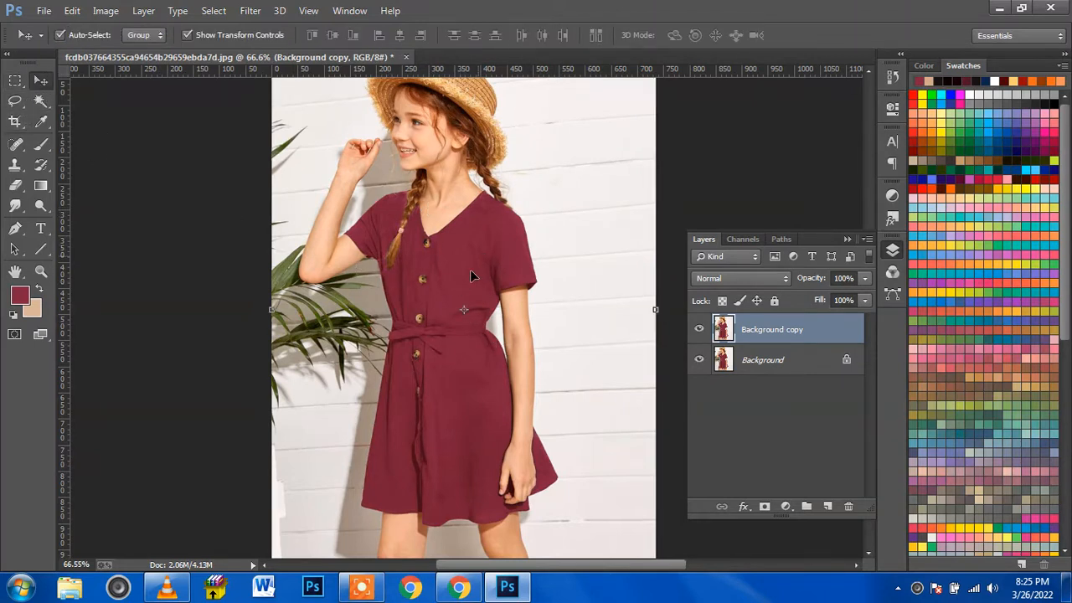
click(205, 10)
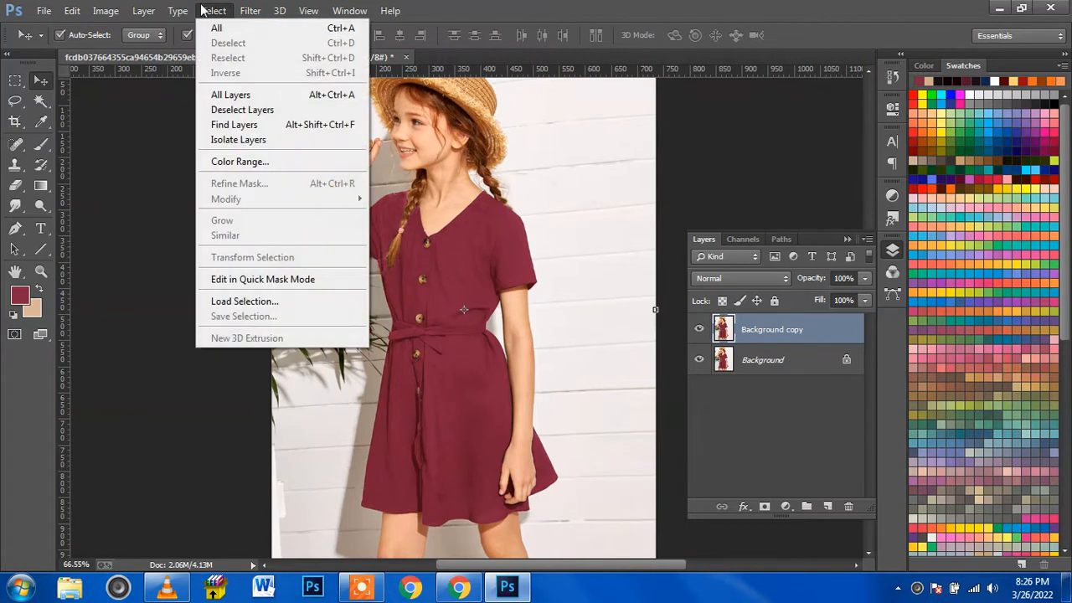
click(234, 162)
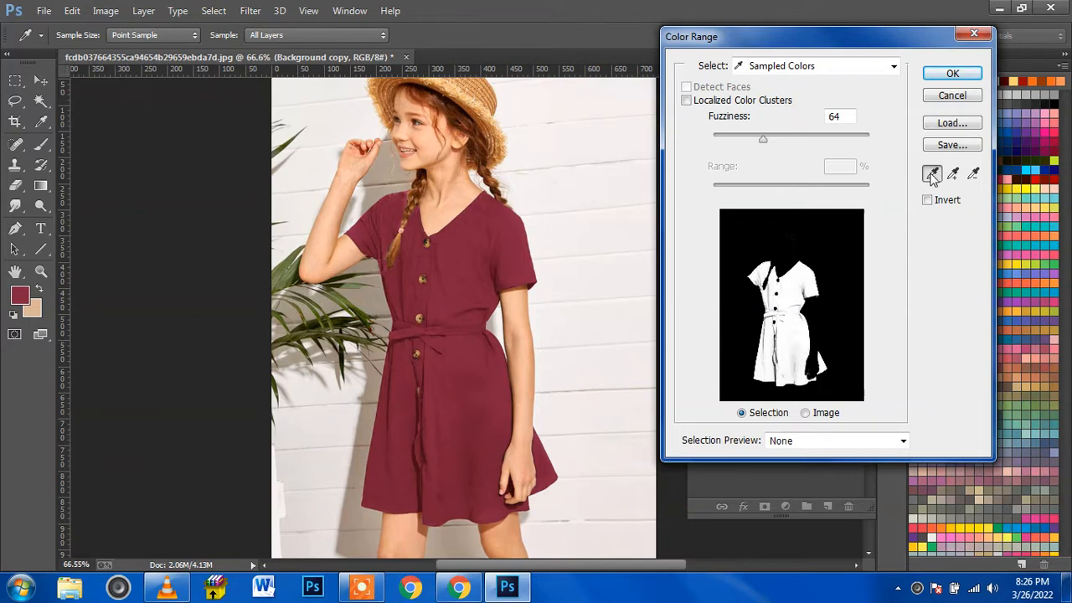
mouse_move(762, 137)
mouse_down()
mouse_move(747, 140)
mouse_move(762, 139)
mouse_up()
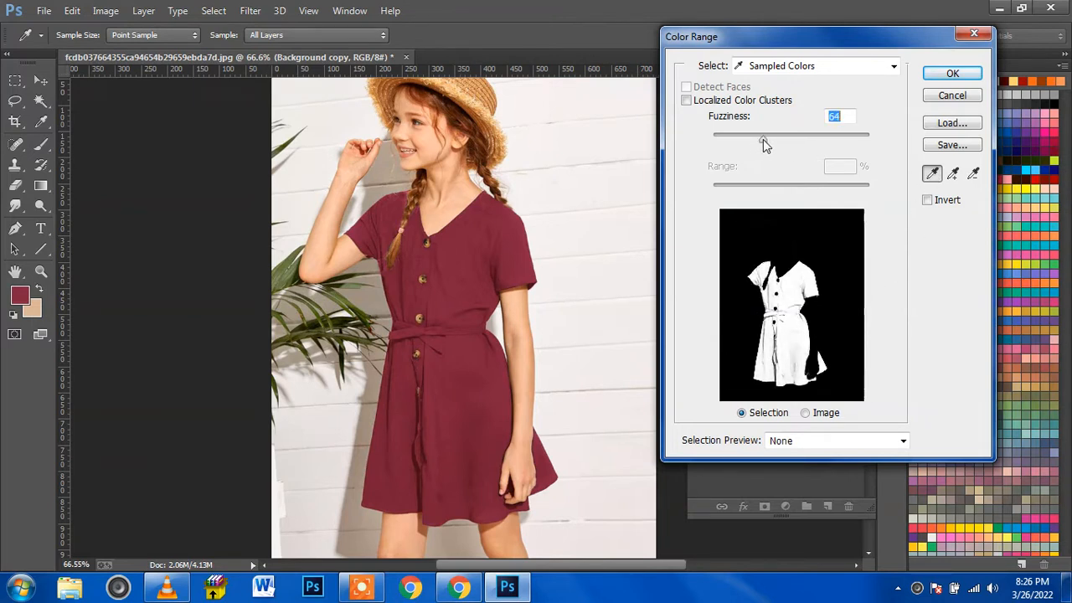
click(952, 75)
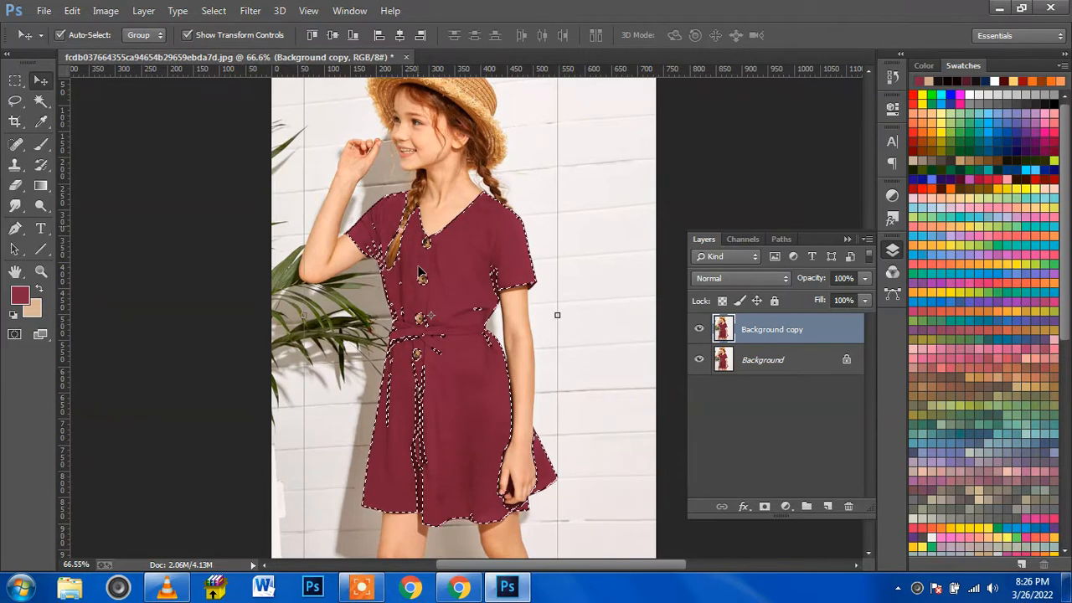
- Try expanding the dress selection by 5 pixels, and undo the expansion
scroll(416, 305, up, 1)
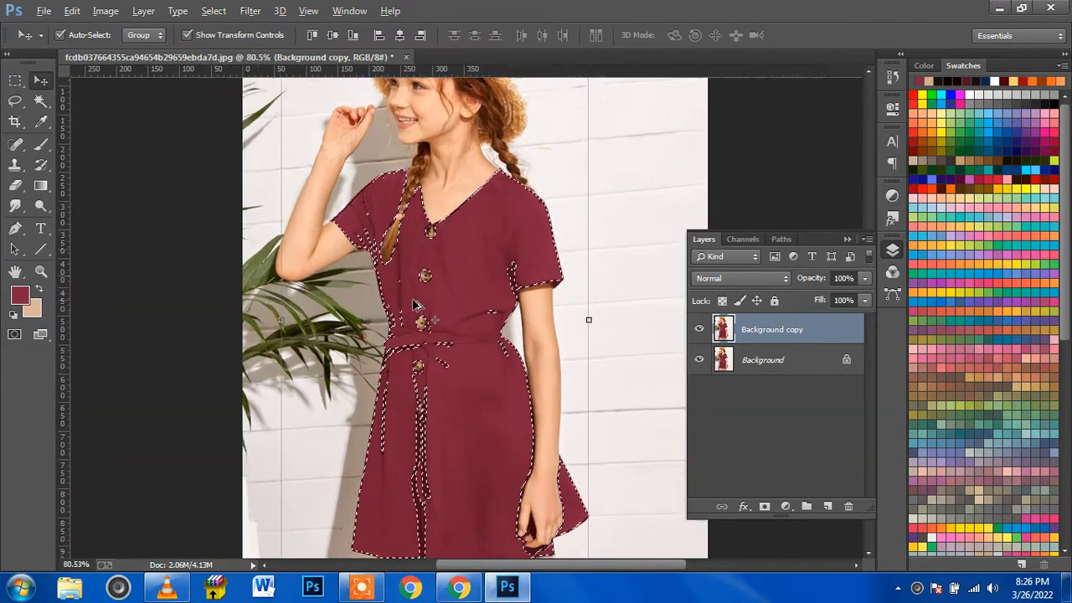
scroll(416, 306, up, 2)
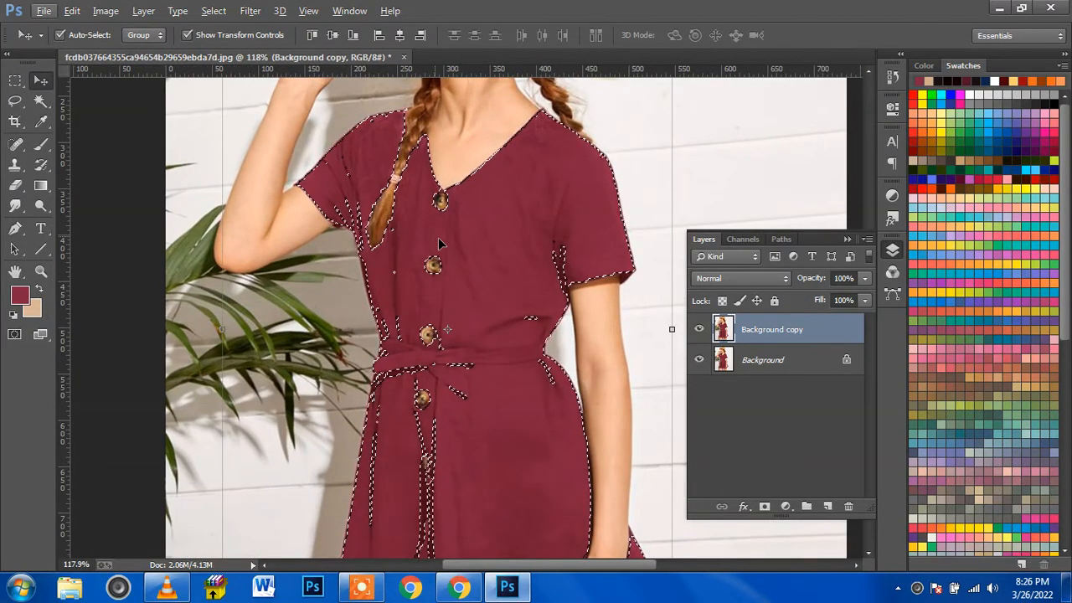
click(213, 14)
mouse_move(251, 202)
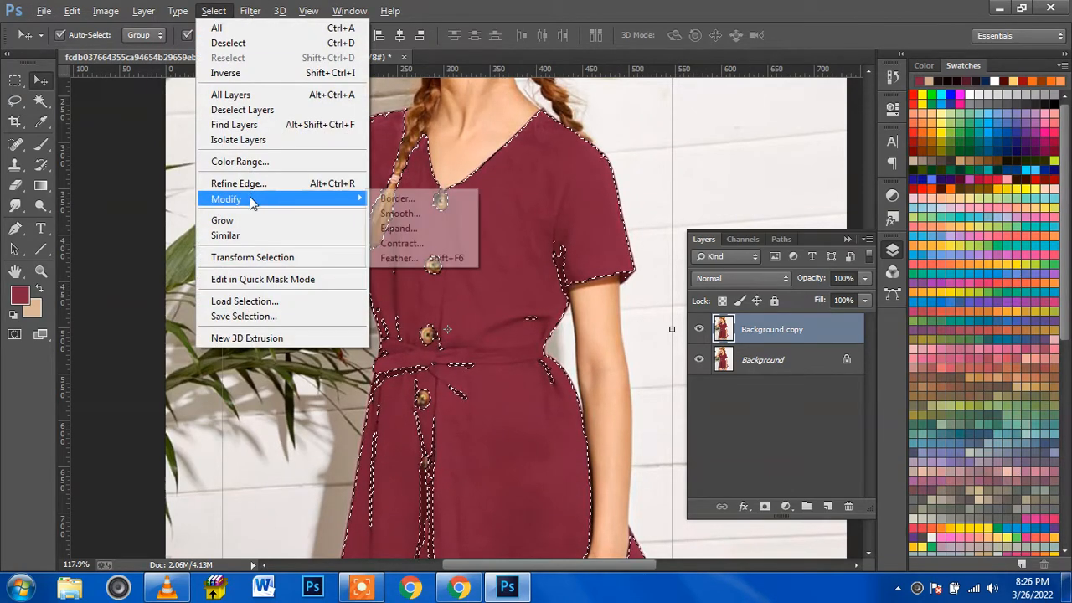
click(405, 227)
text(5)
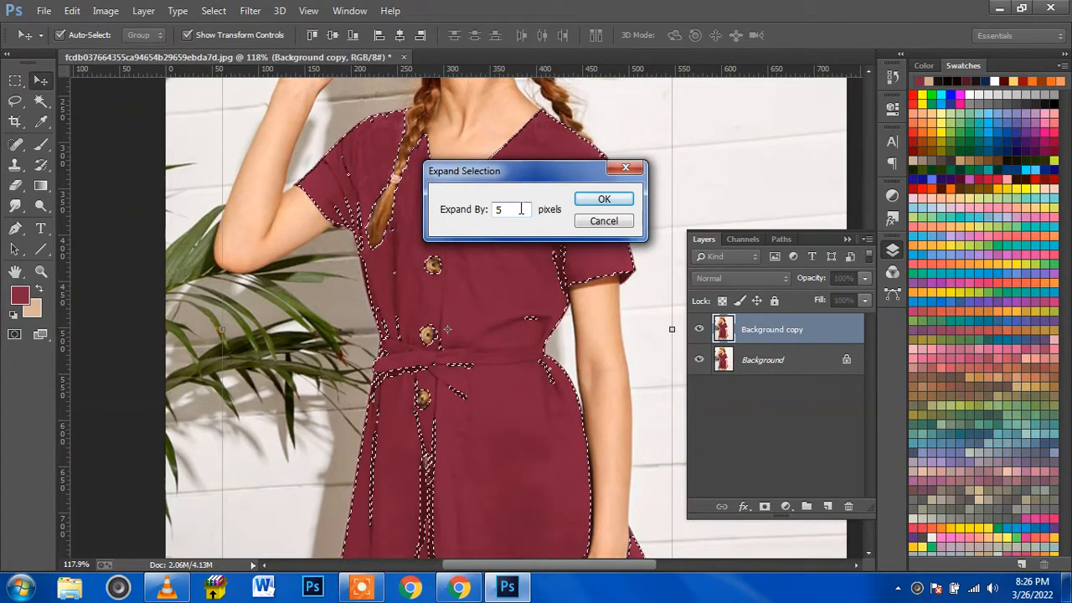
drag(520, 209, 449, 210)
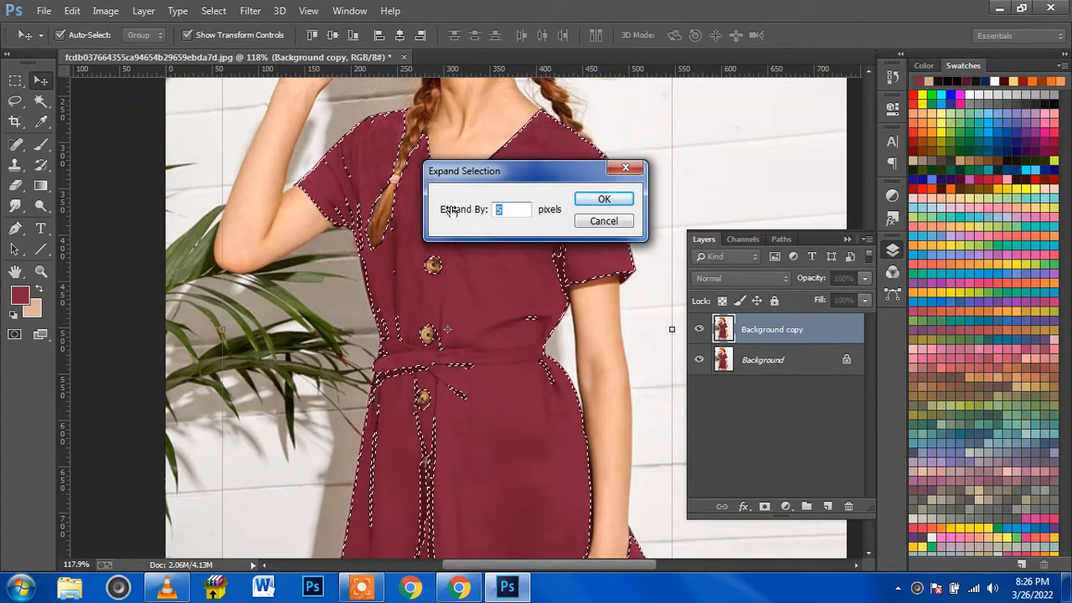
click(591, 196)
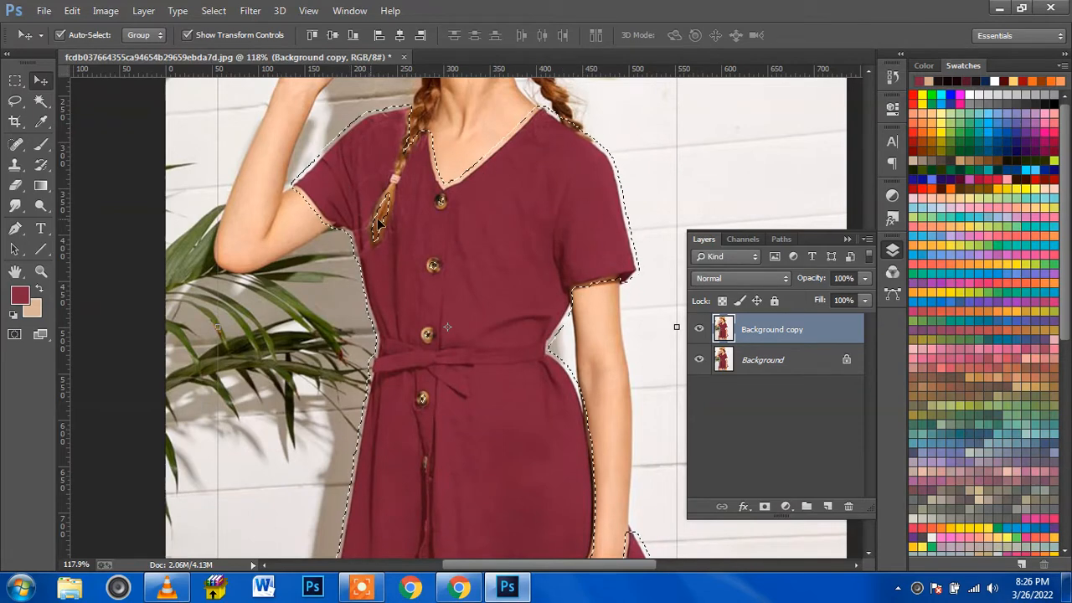
key(ctrl+z)
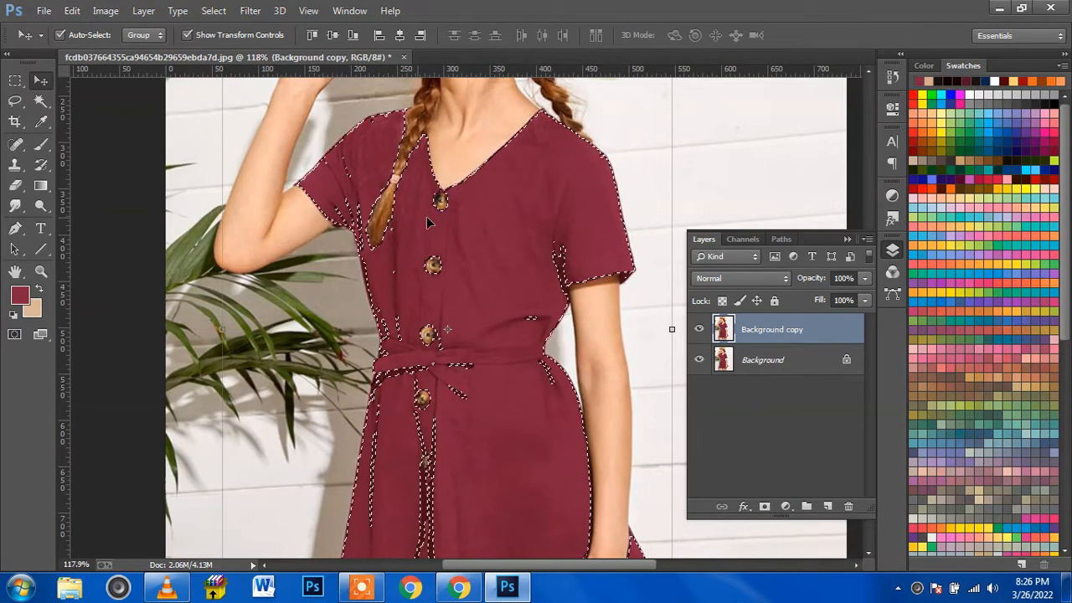
- Expand the dress selection by 2 pixels
click(214, 10)
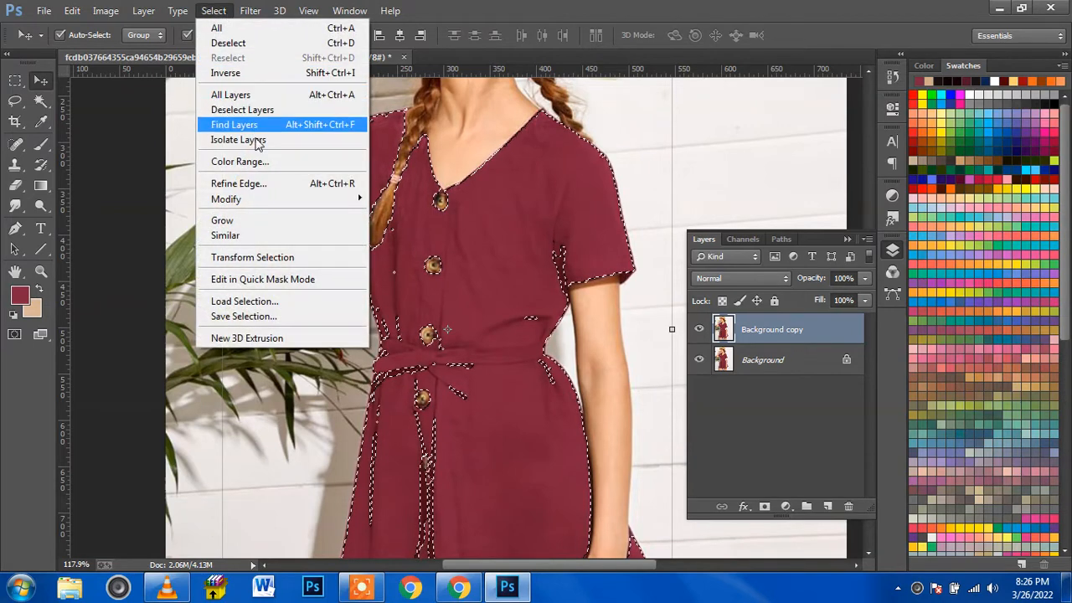
mouse_move(260, 199)
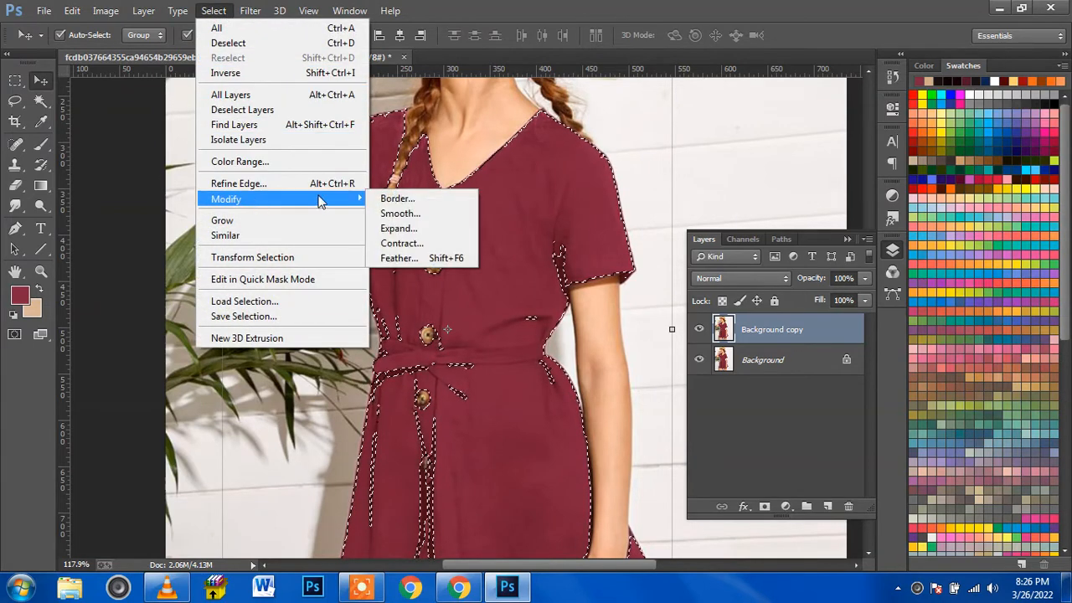
click(394, 229)
click(512, 211)
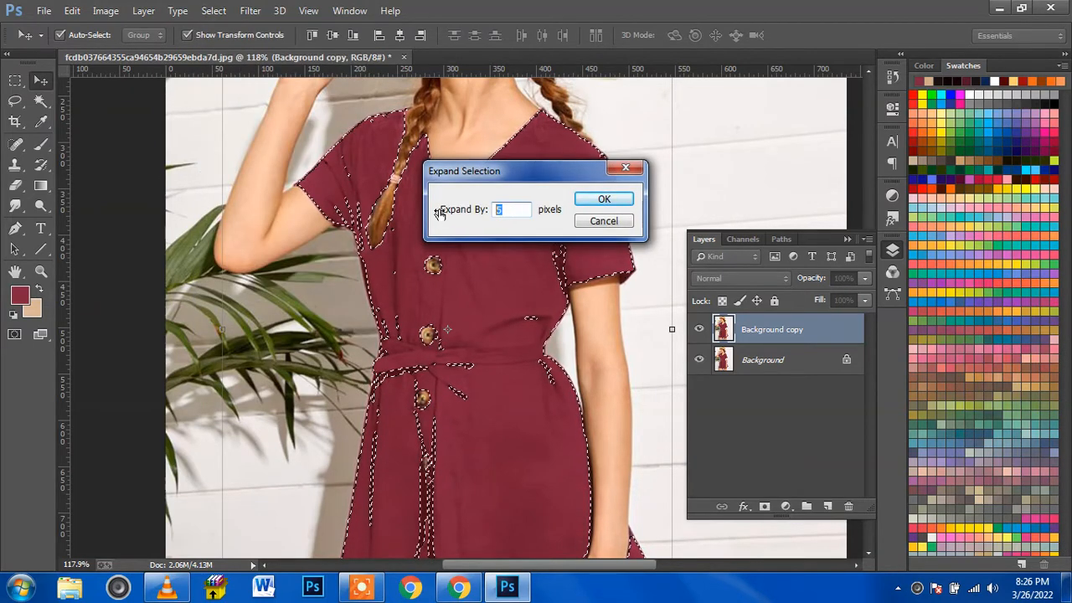
text(2)
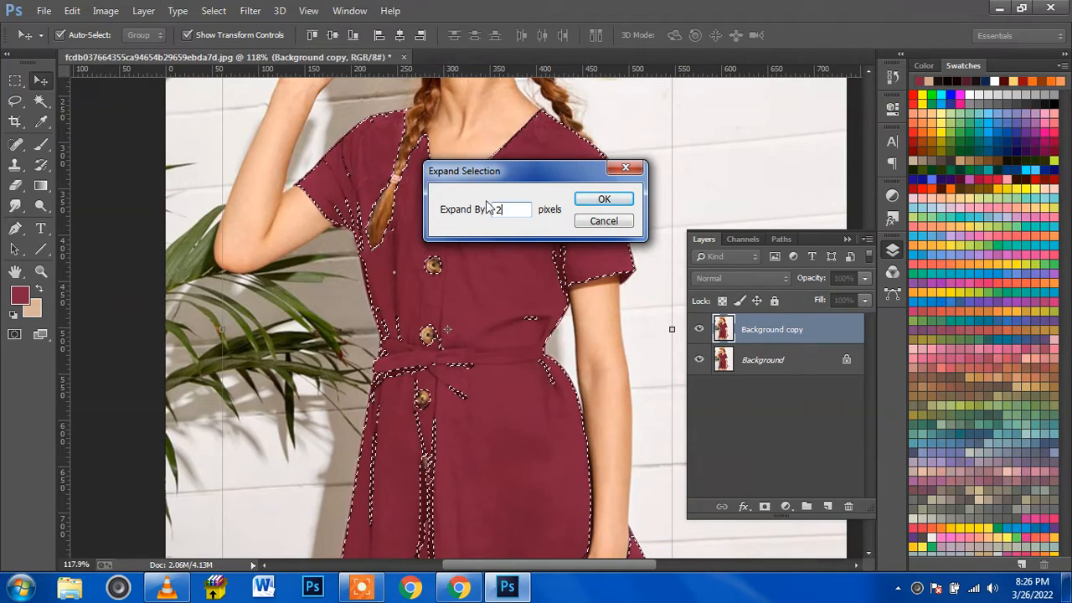
click(590, 197)
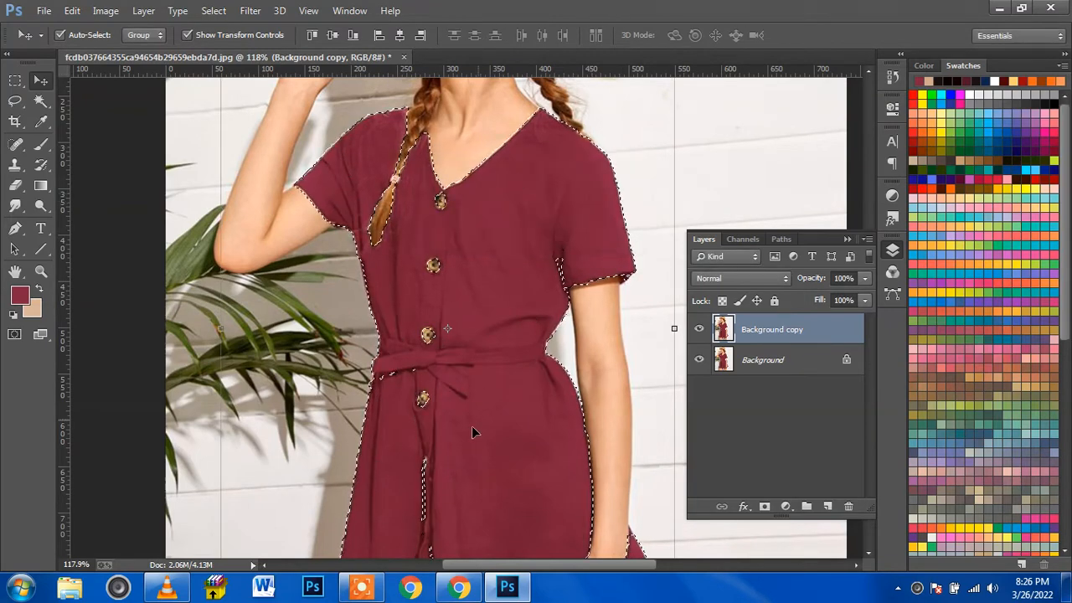
- Recolour the selected dress olive green with a Hue/Saturation adjustment of Hue +68, Saturation +15 and Lightness -1
scroll(464, 345, down, 2)
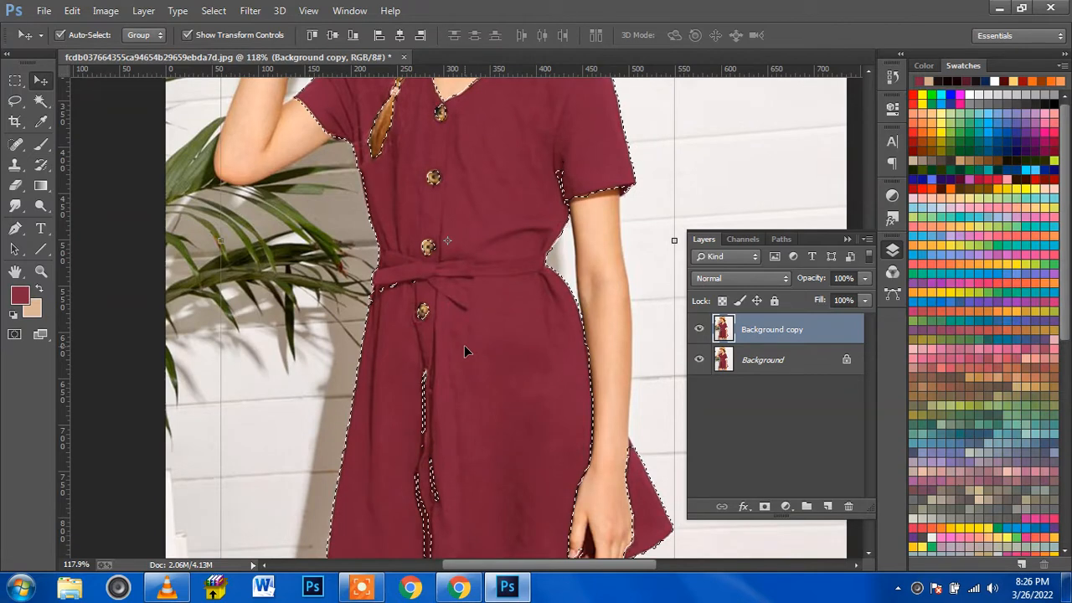
scroll(464, 346, up, 6)
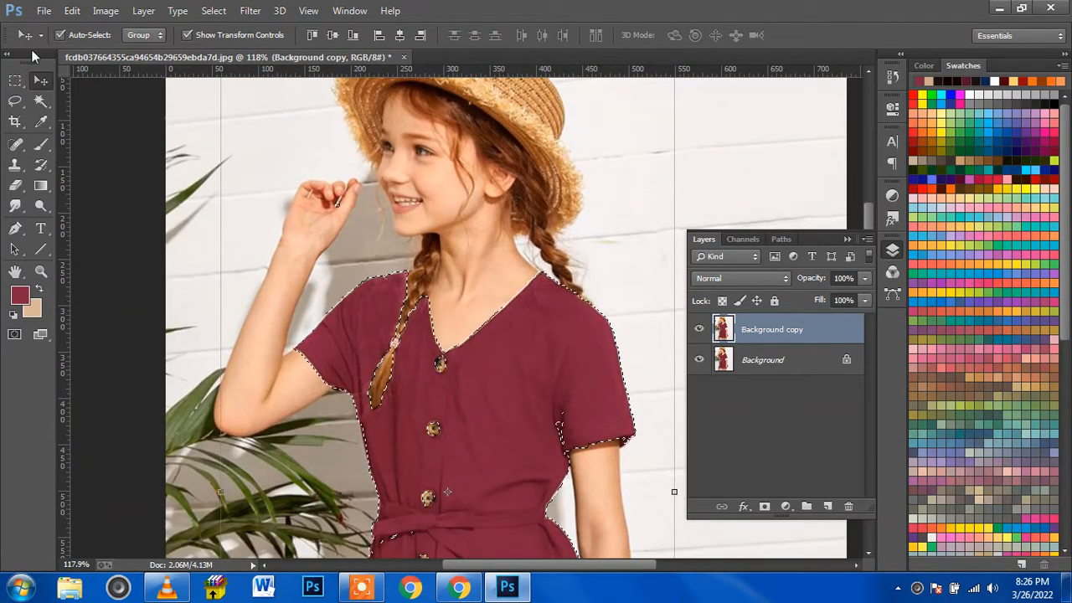
click(105, 12)
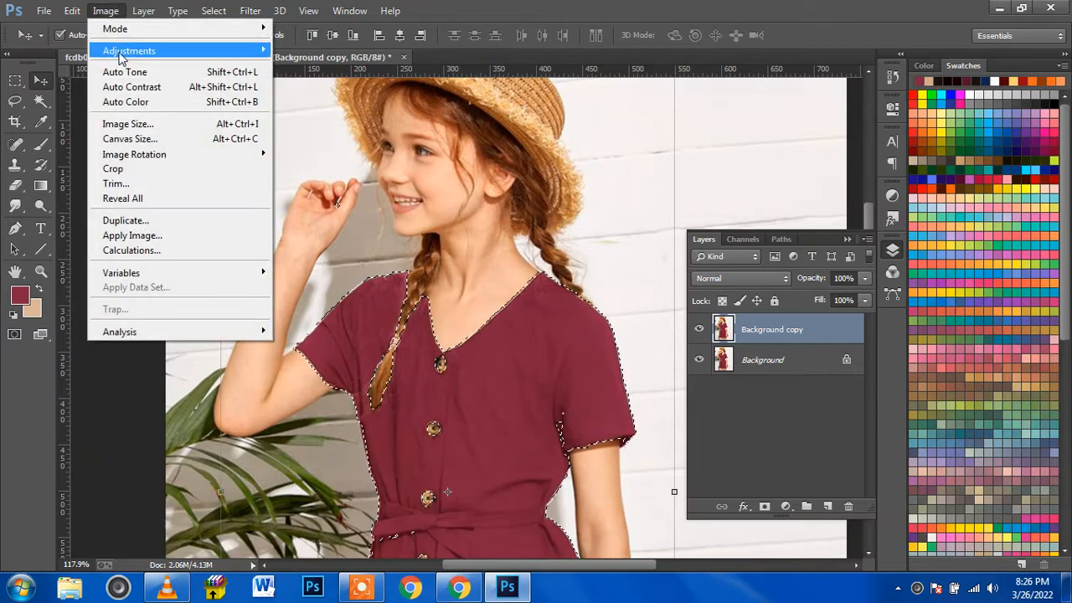
mouse_move(121, 56)
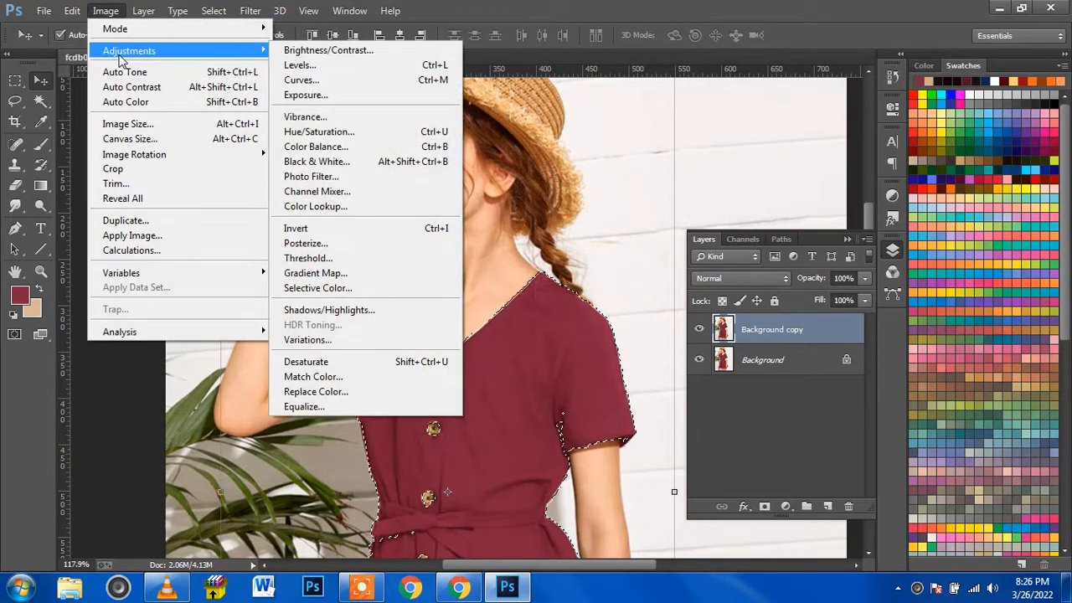
click(313, 137)
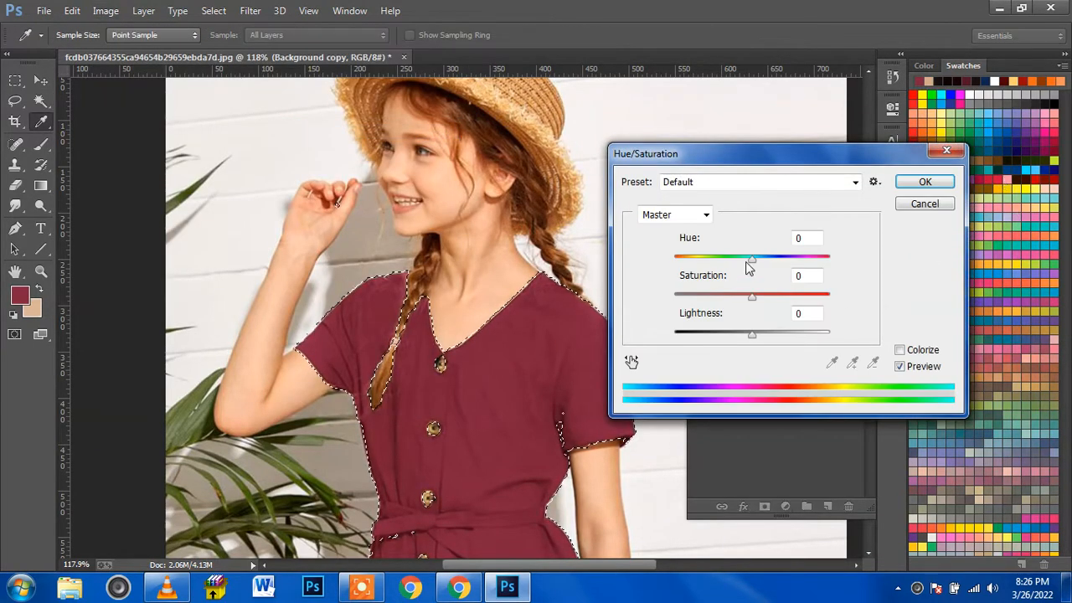
drag(757, 263, 797, 265)
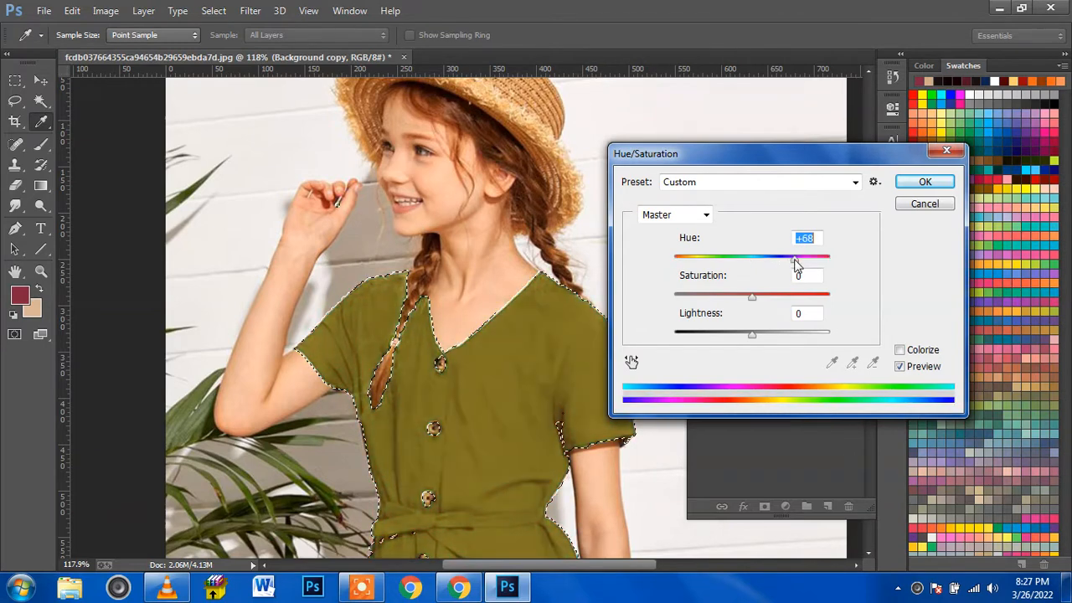
drag(752, 299, 766, 298)
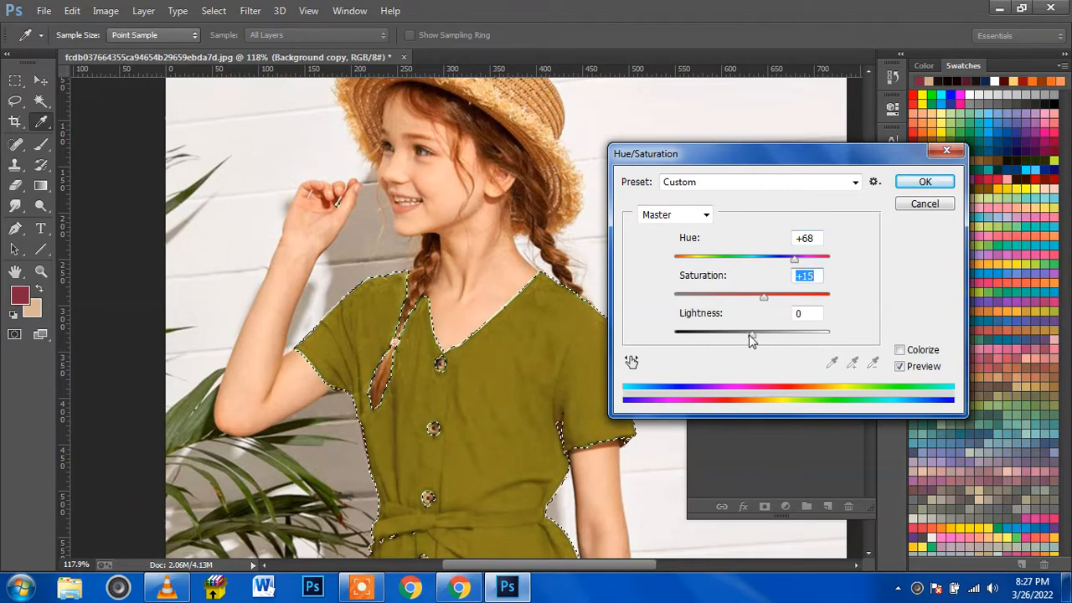
drag(752, 339, 749, 336)
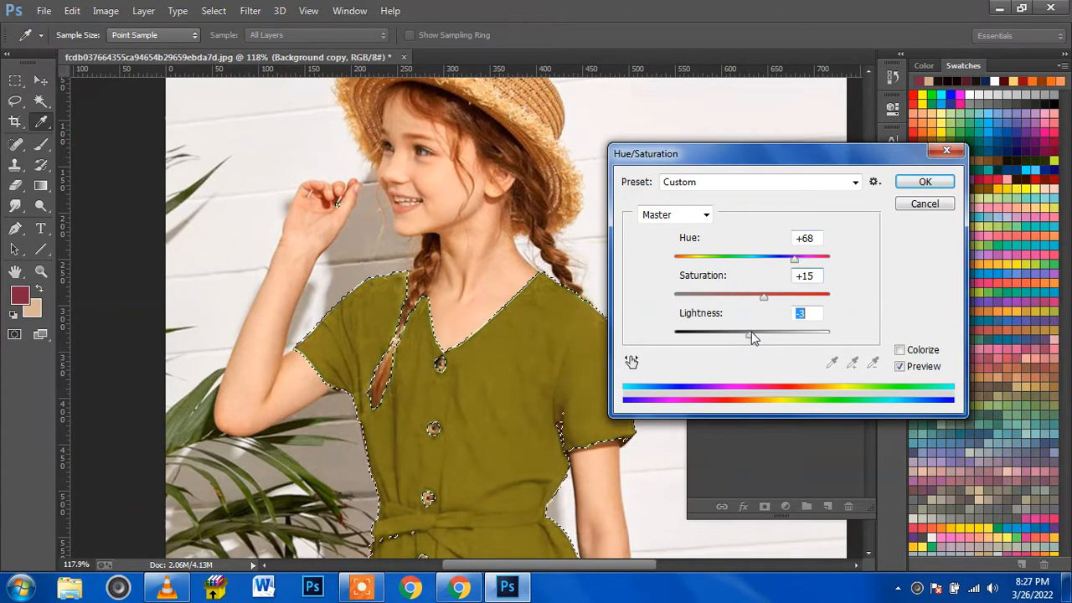
drag(751, 332, 753, 331)
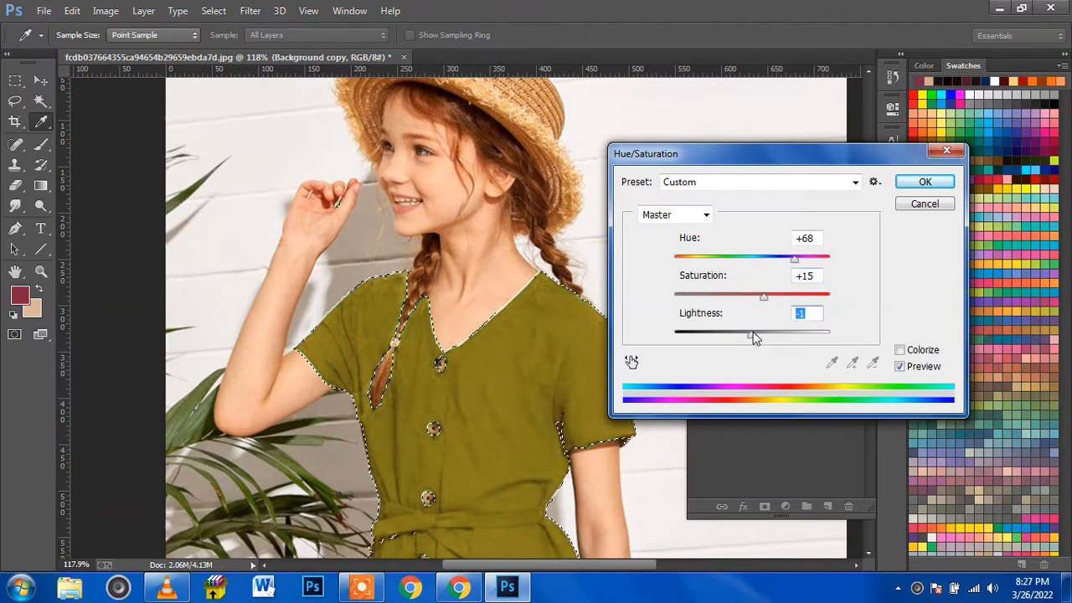
click(921, 186)
key(v)
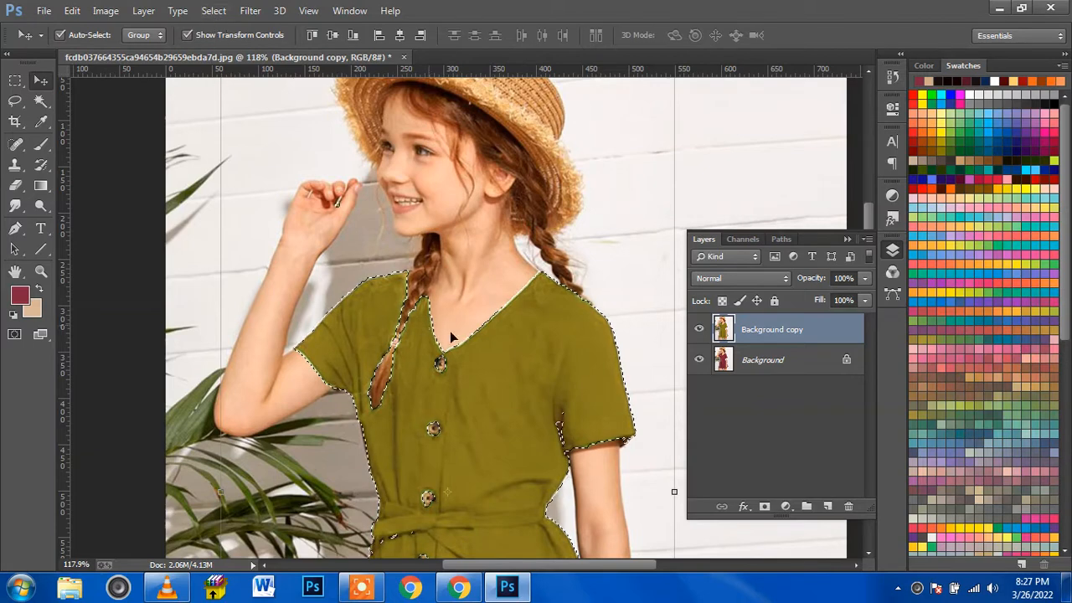
- Clear the selection around the dress and leave no layer selected
click(216, 10)
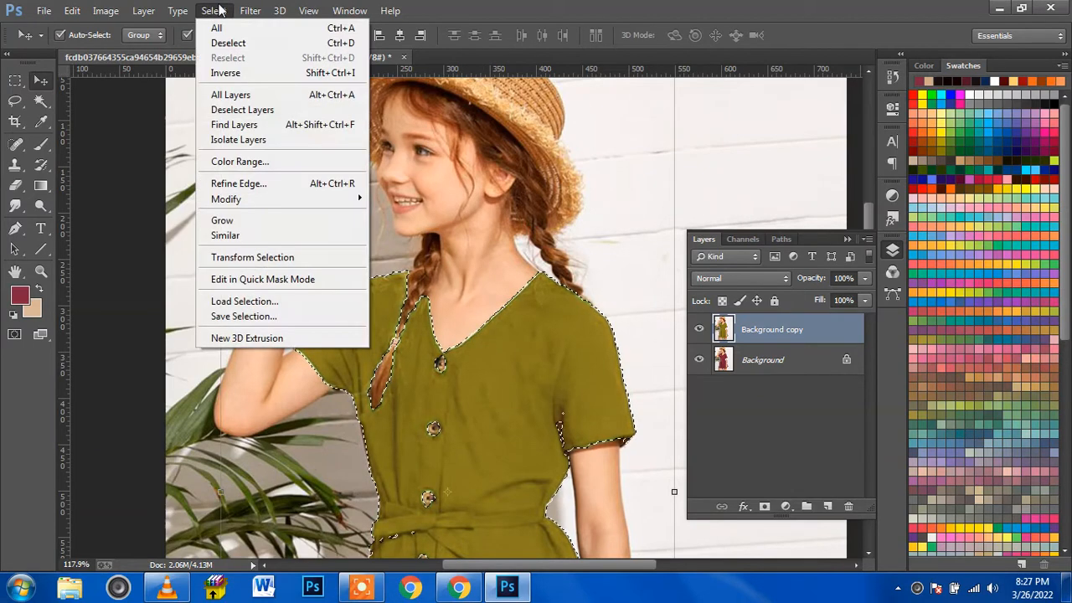
click(227, 43)
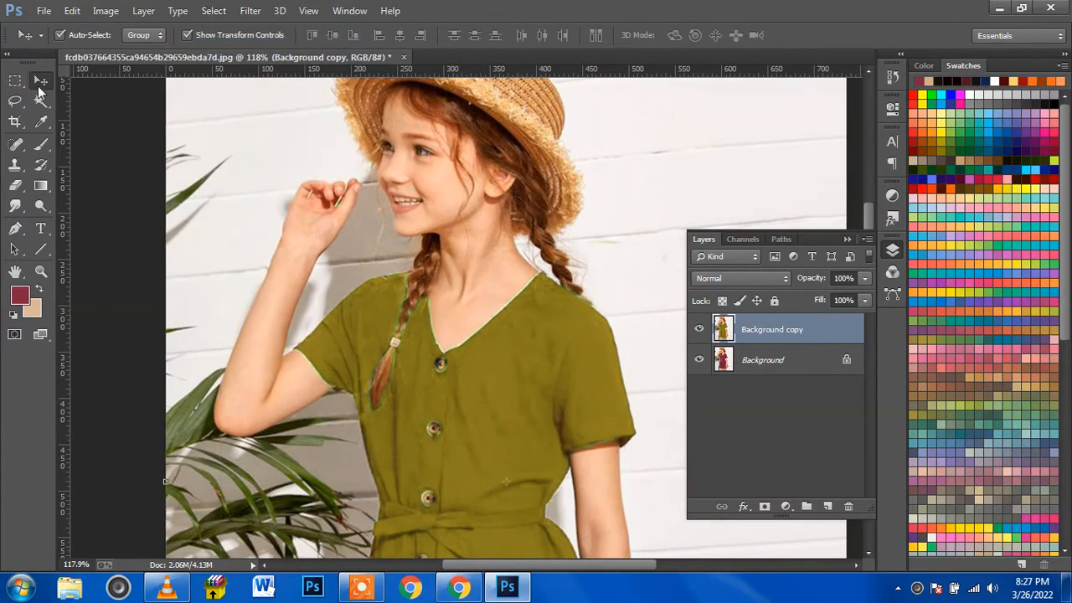
click(111, 247)
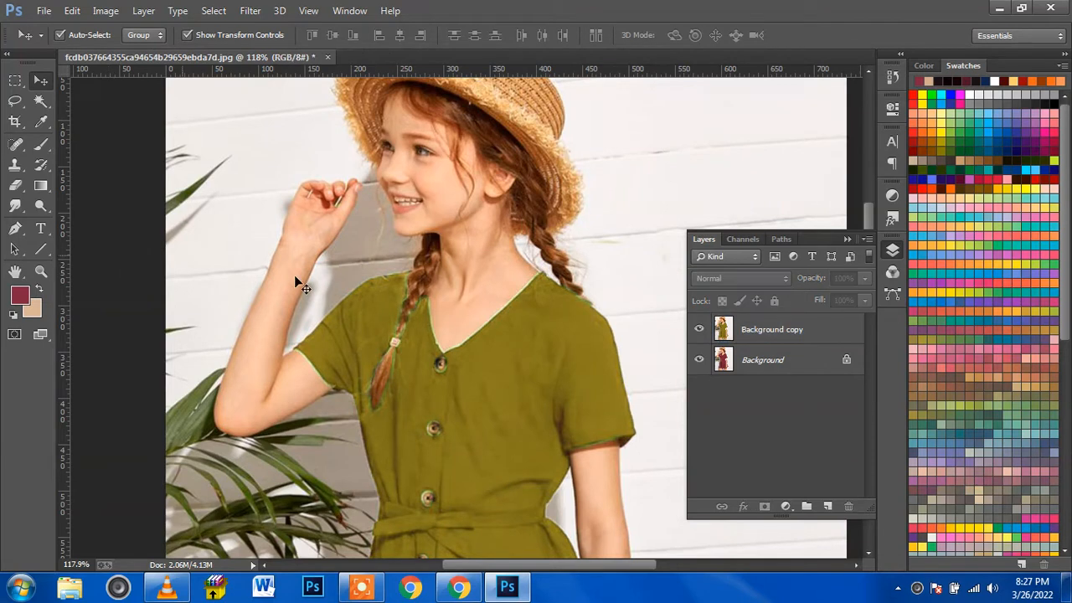
- Compare the recoloured dress with the original by hiding and showing the Background copy layer
click(700, 330)
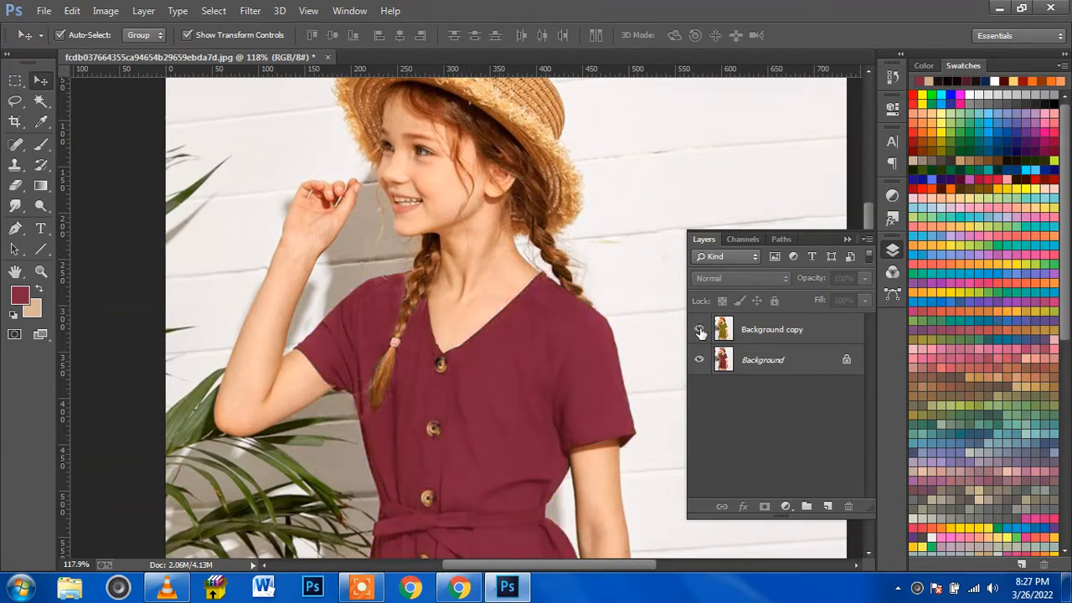
click(701, 330)
click(700, 330)
scroll(597, 329, down, 4)
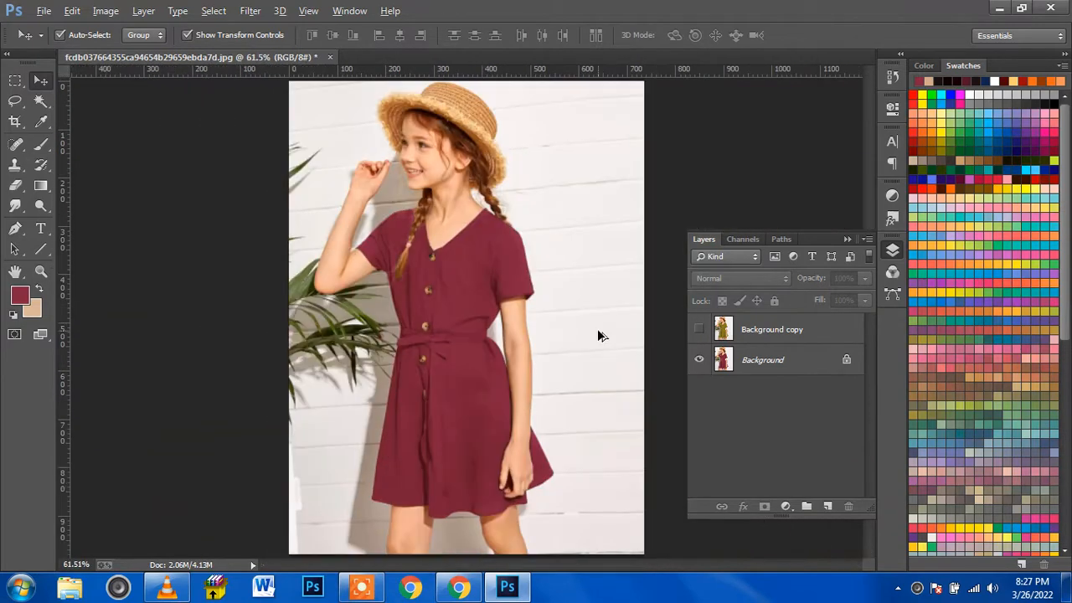
click(700, 330)
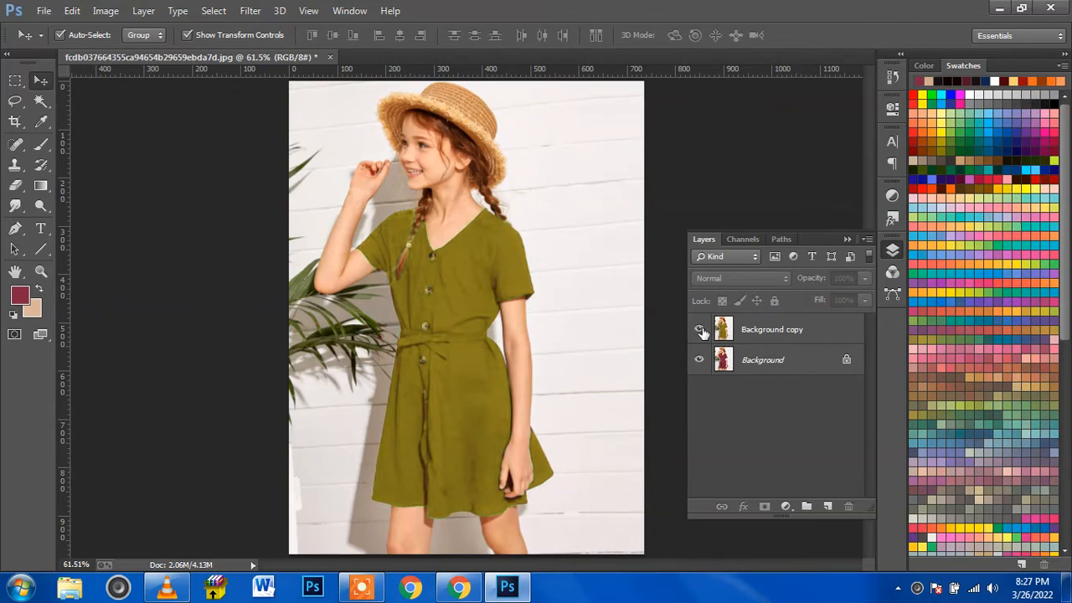
click(700, 330)
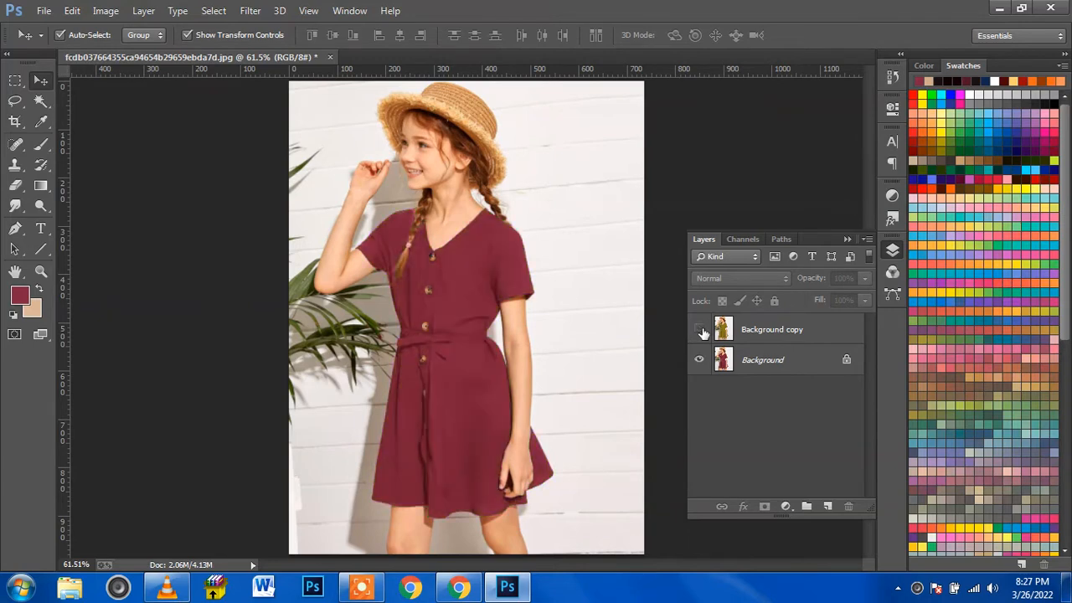
click(700, 330)
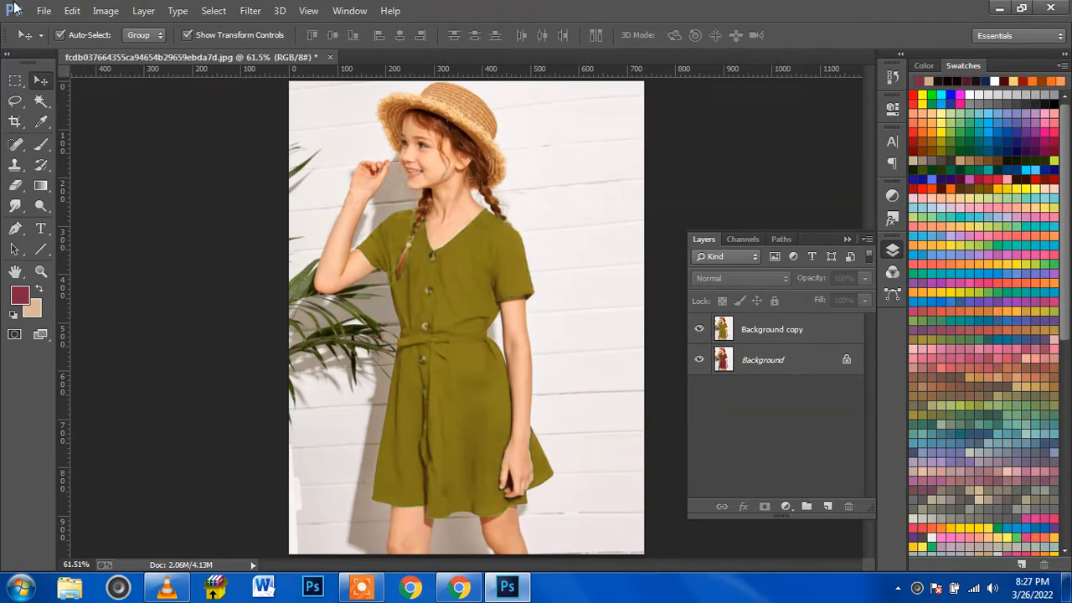
- Open printed-skater-one-piece-dress-for-women-500x500 from the Photos folder and dock its window as a tab beside the first photo
click(44, 10)
click(50, 40)
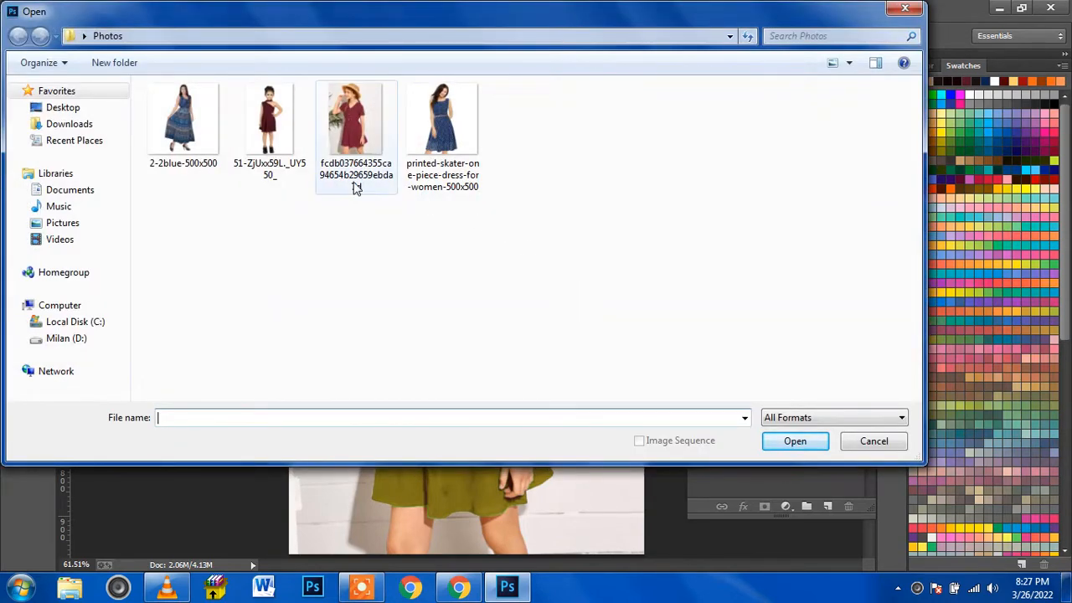
click(450, 148)
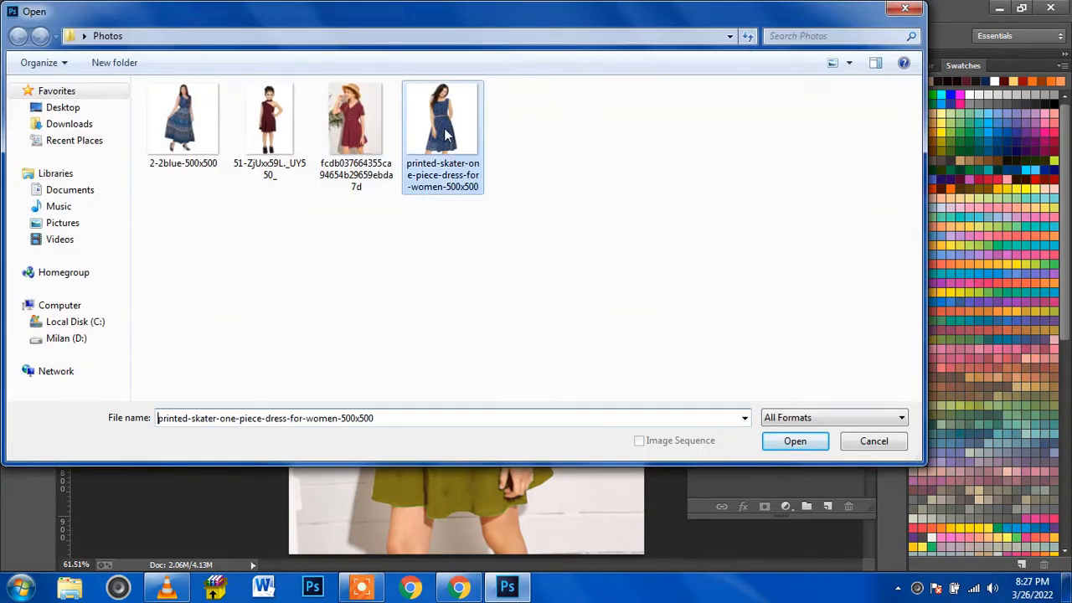
click(794, 444)
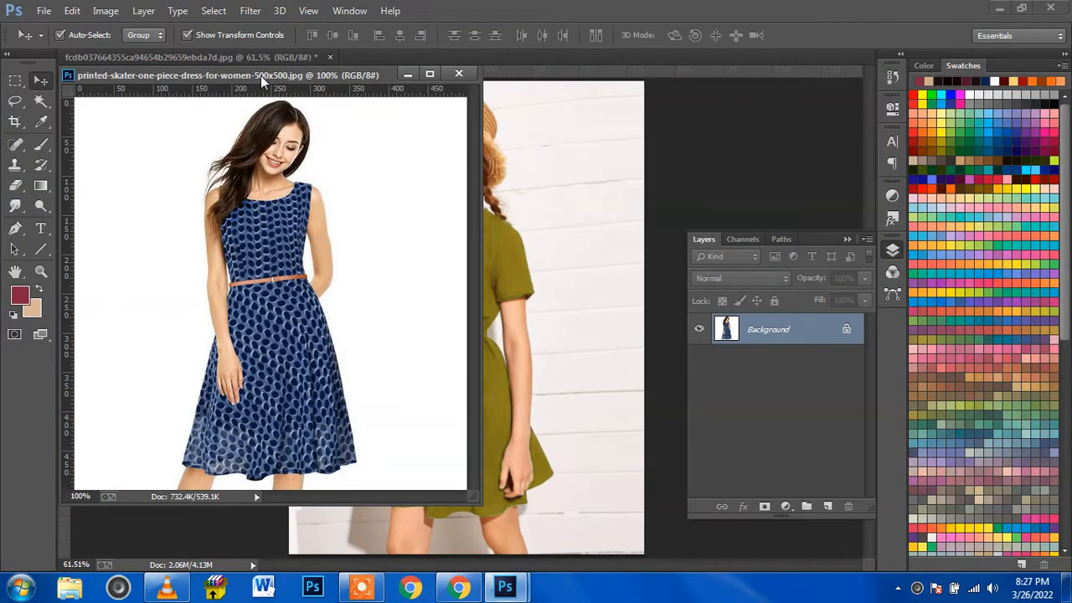
drag(260, 76, 349, 61)
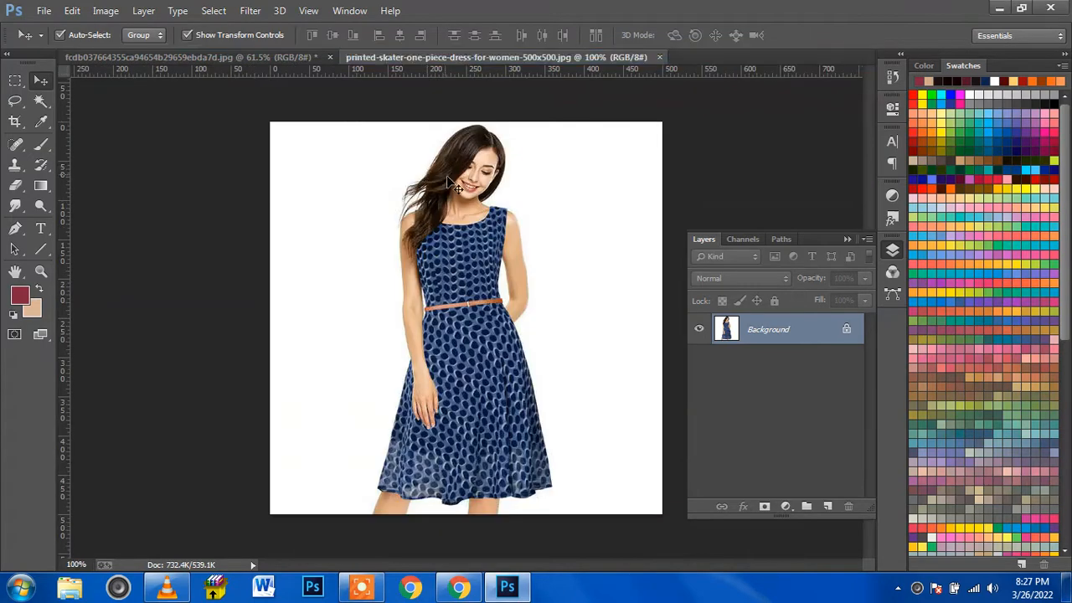
- Duplicate the Background layer of the blue dress photo as "Background copy" within the same document
right_click(807, 329)
click(843, 362)
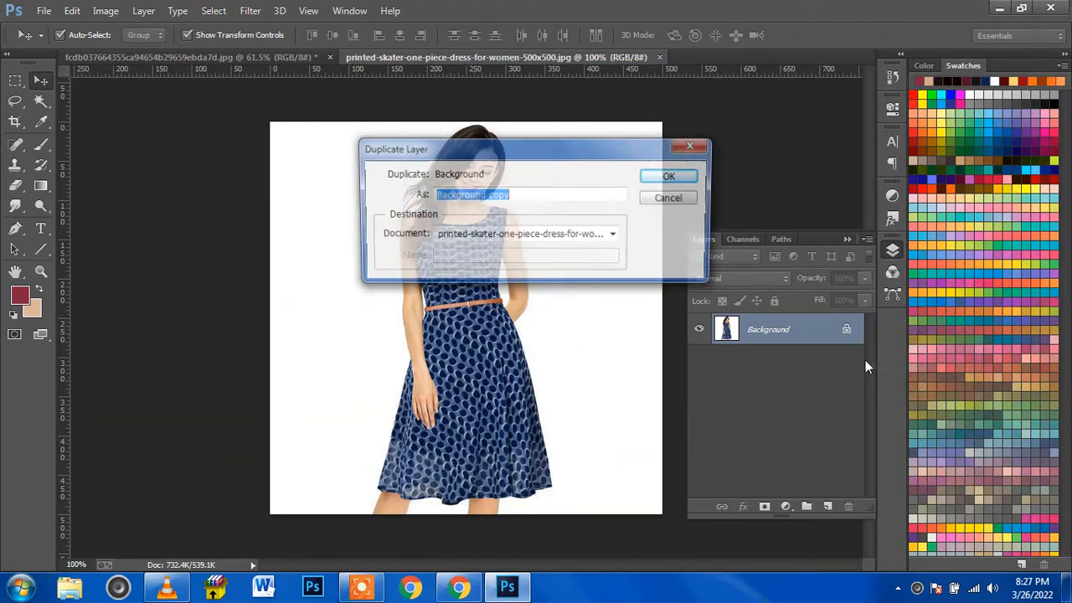
click(662, 183)
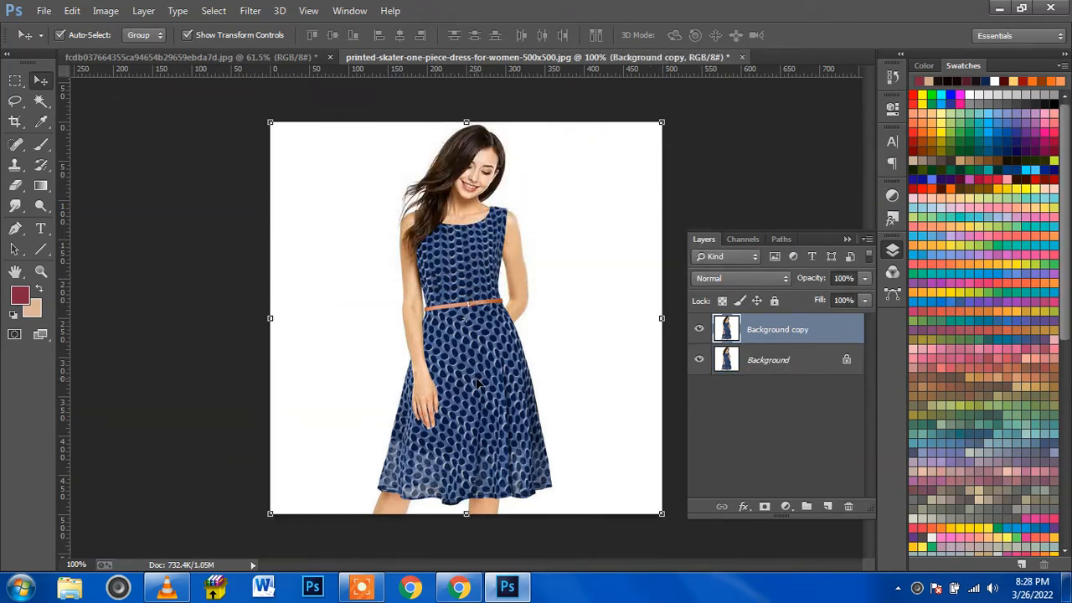
- Add a Black & White adjustment layer above Background copy with Reds, Yellows, Greens and Cyans at 300 and Blues at -57
scroll(477, 383, up, 4)
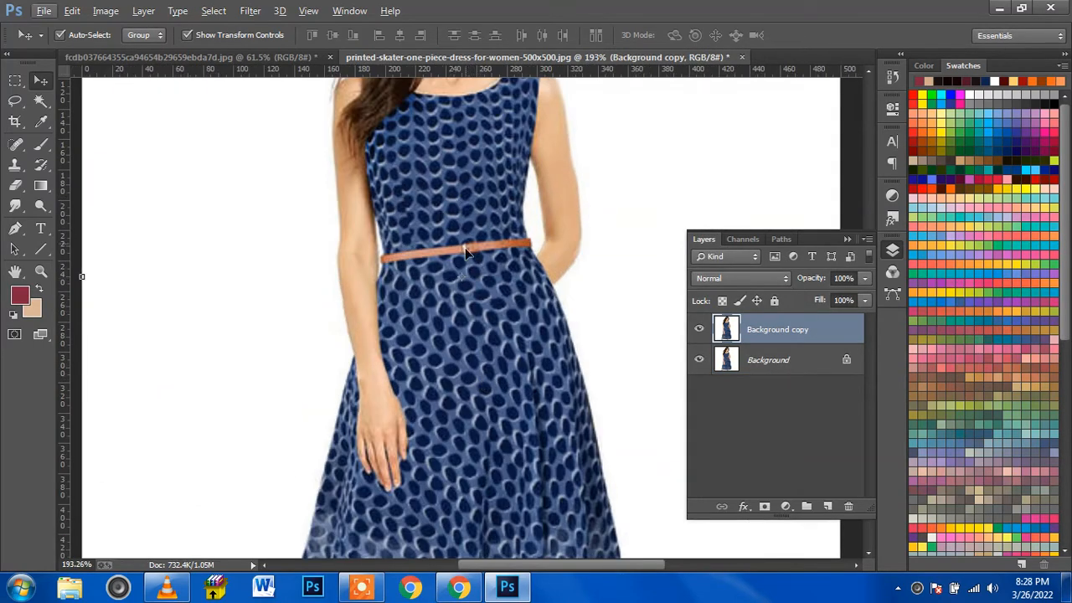
key(ctrl+0)
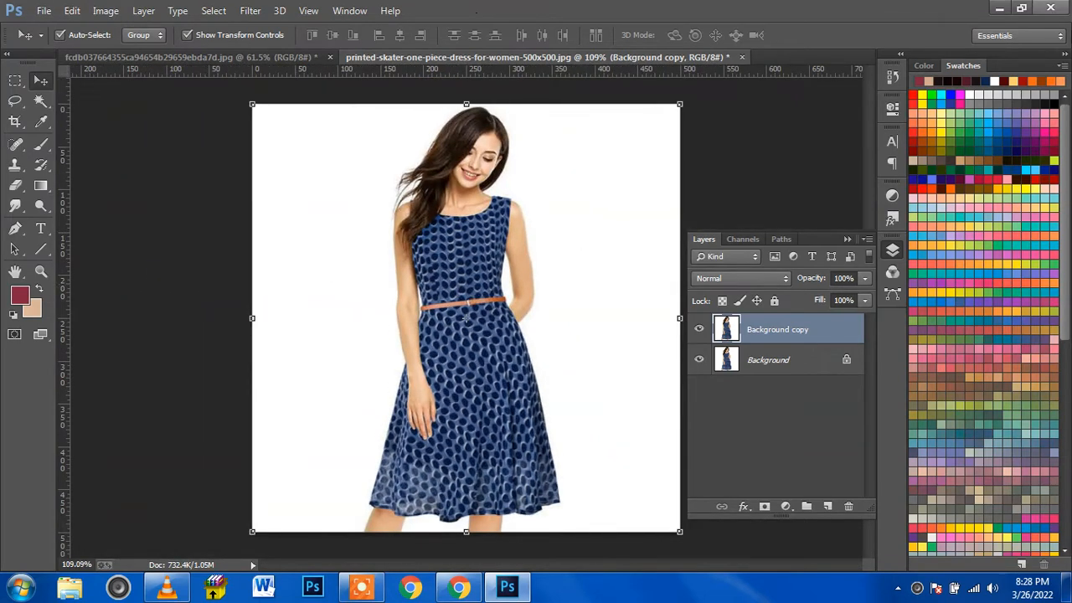
click(785, 507)
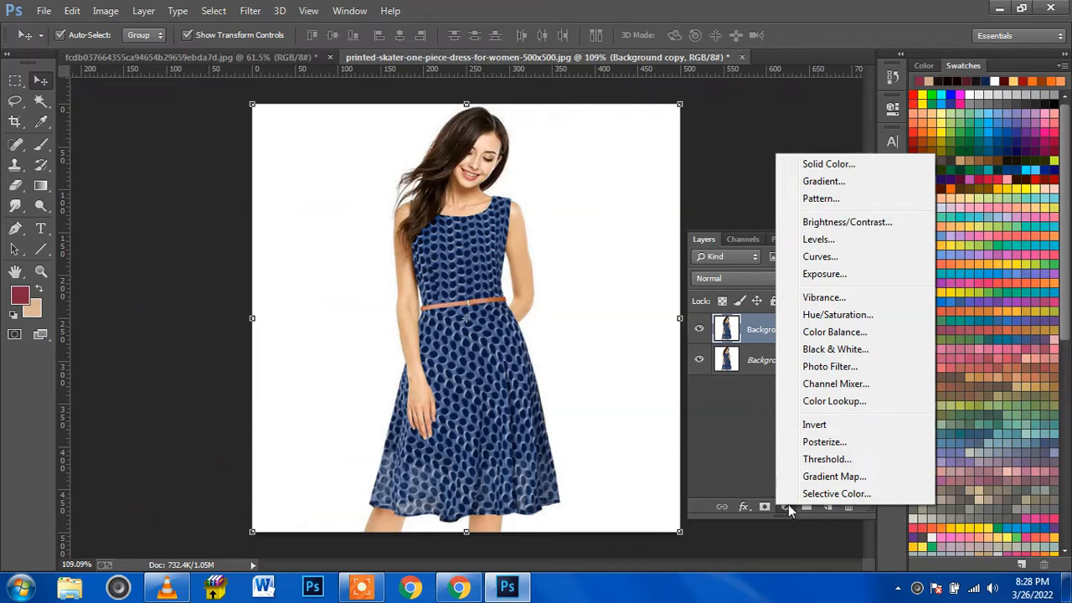
click(895, 355)
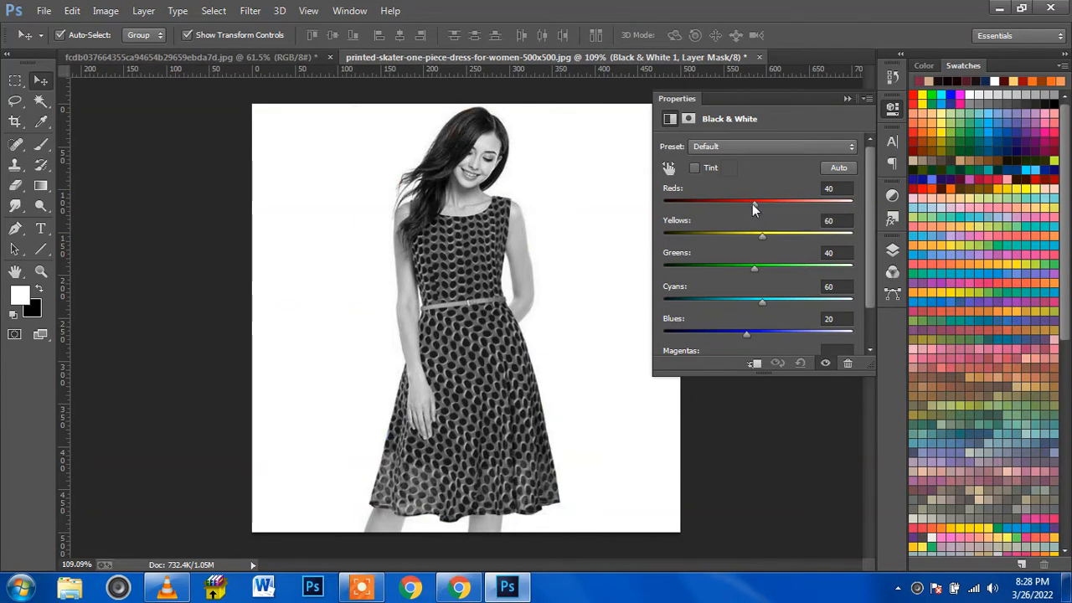
drag(769, 203, 882, 205)
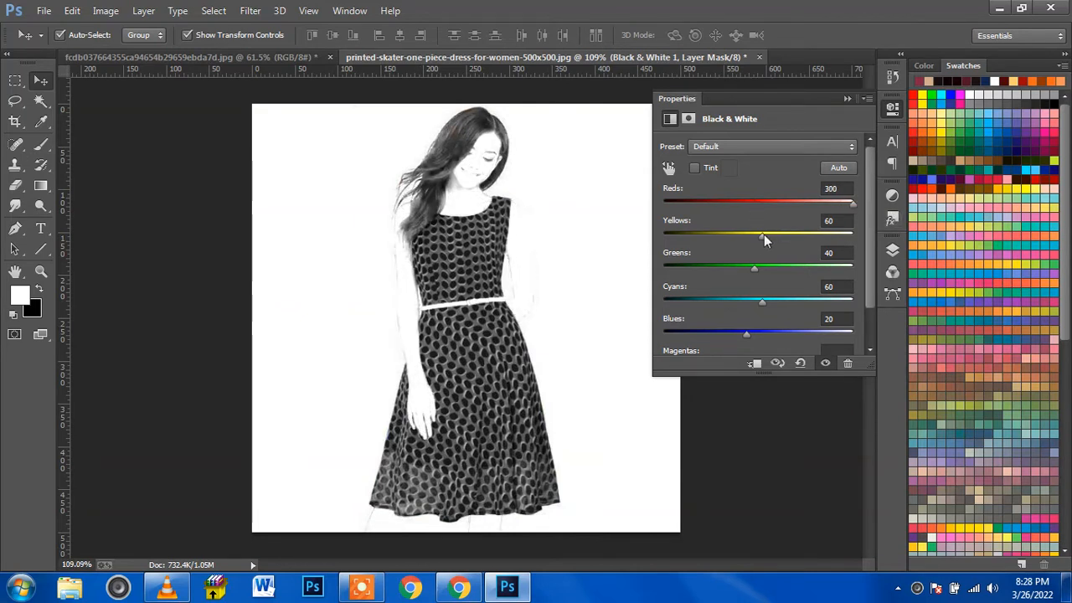
drag(764, 234, 905, 242)
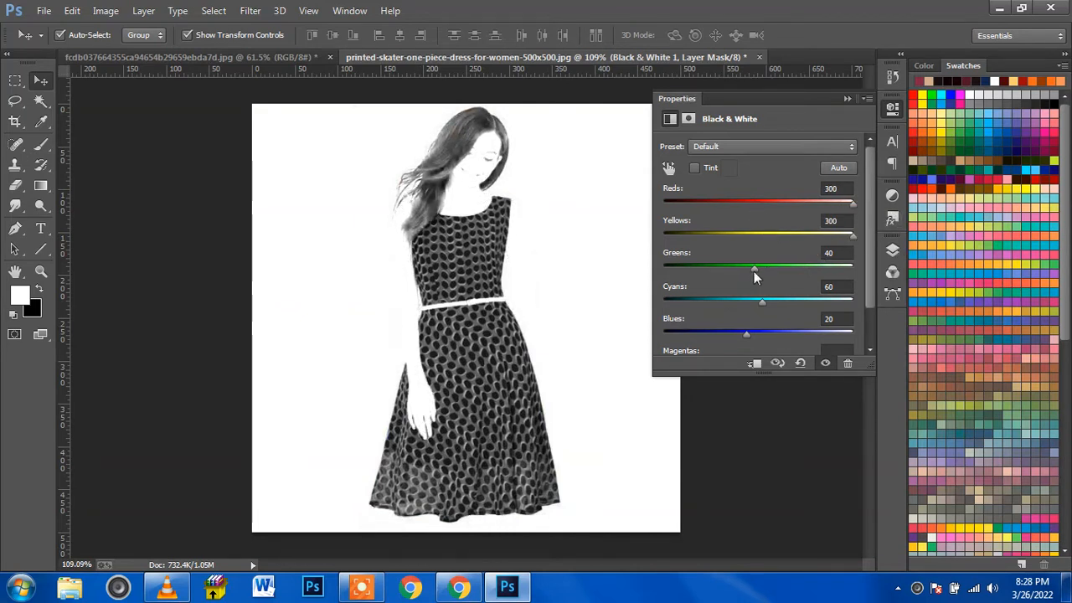
drag(754, 271, 855, 280)
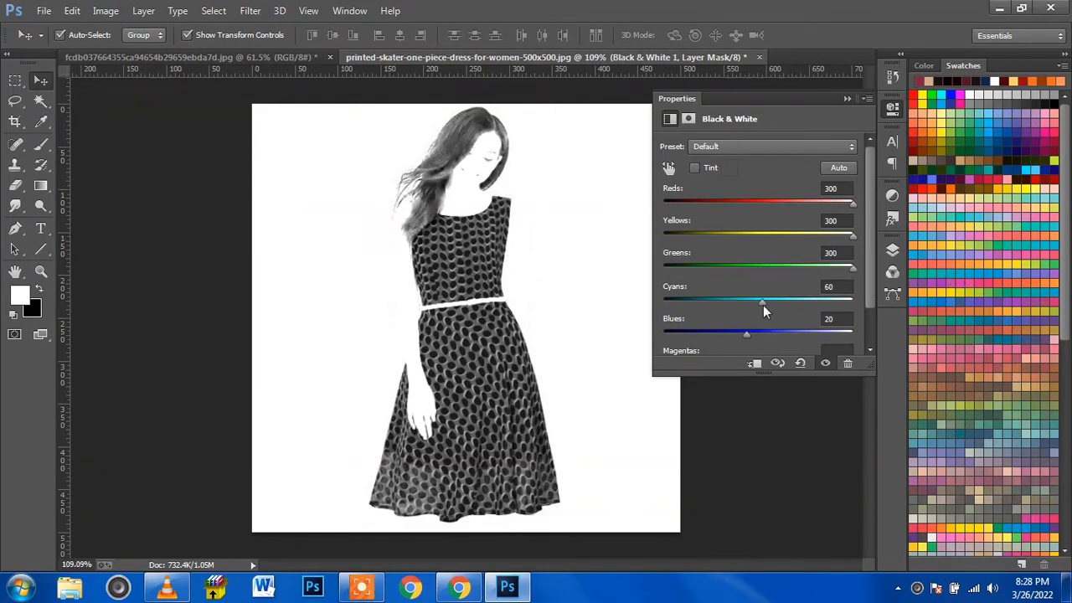
drag(763, 303, 922, 305)
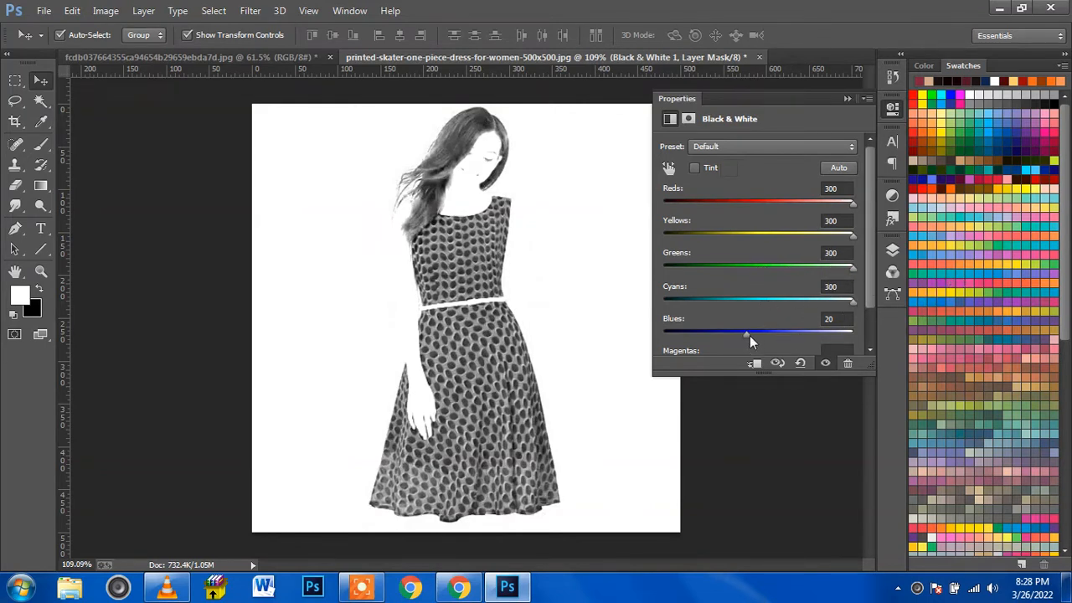
drag(745, 332, 721, 333)
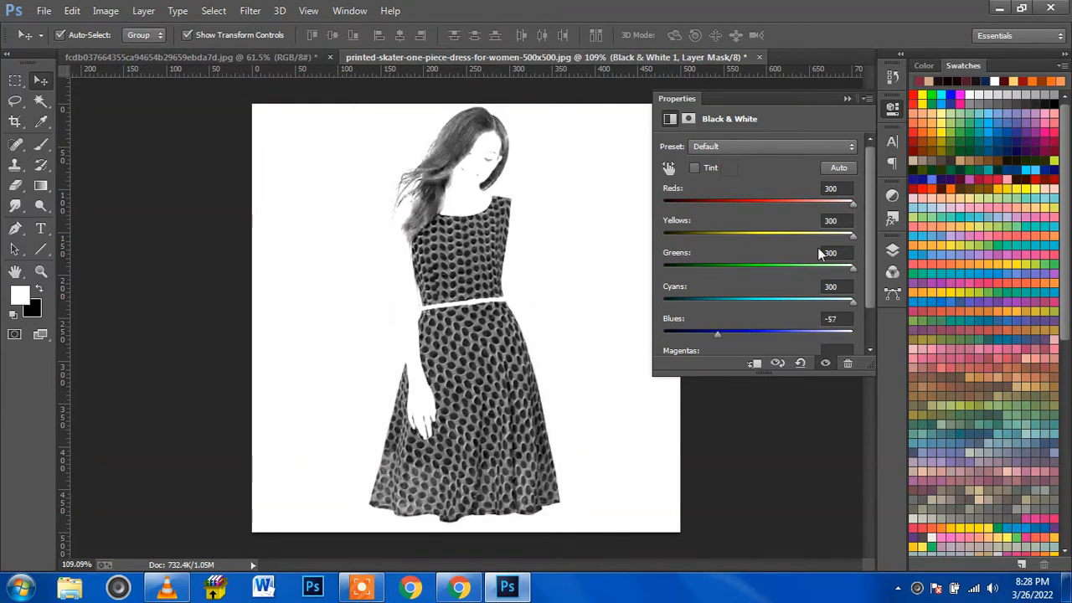
click(846, 97)
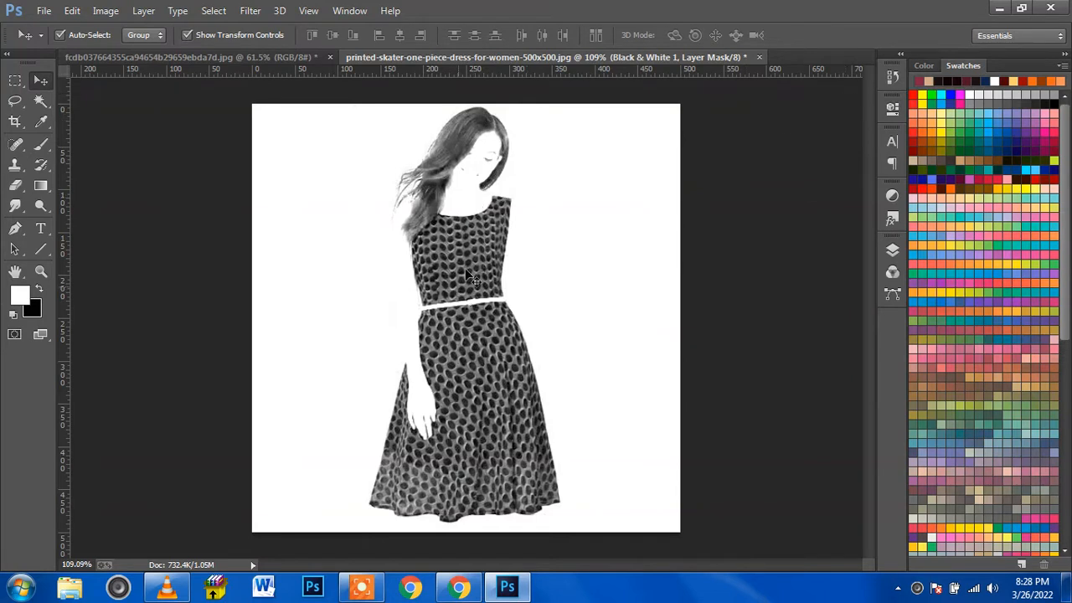
click(892, 251)
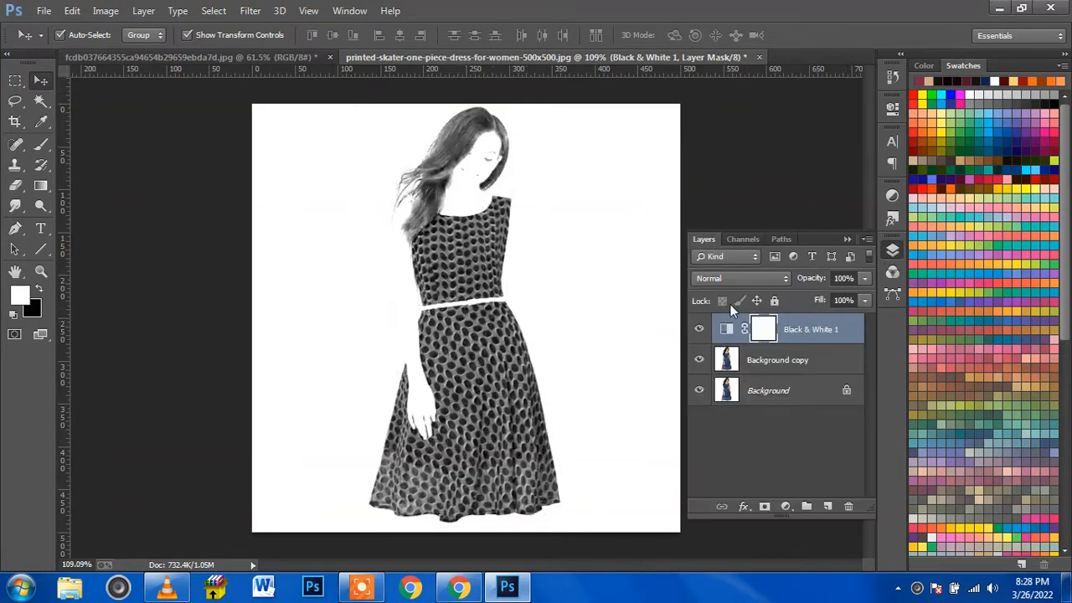
- Load the Blue channel as a selection, then reactivate the RGB composite channel
click(750, 239)
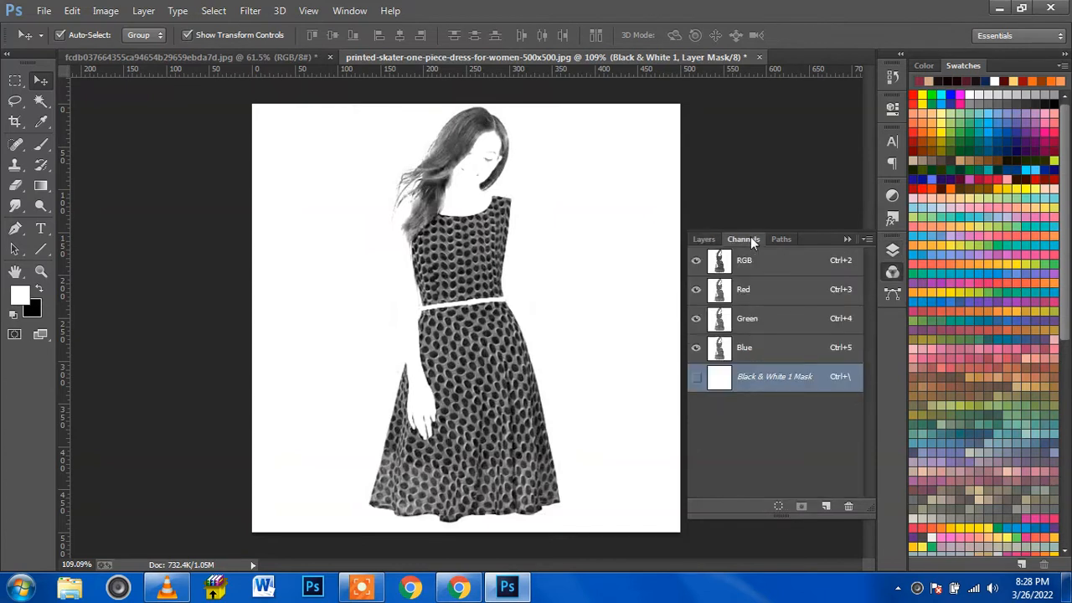
click(749, 352)
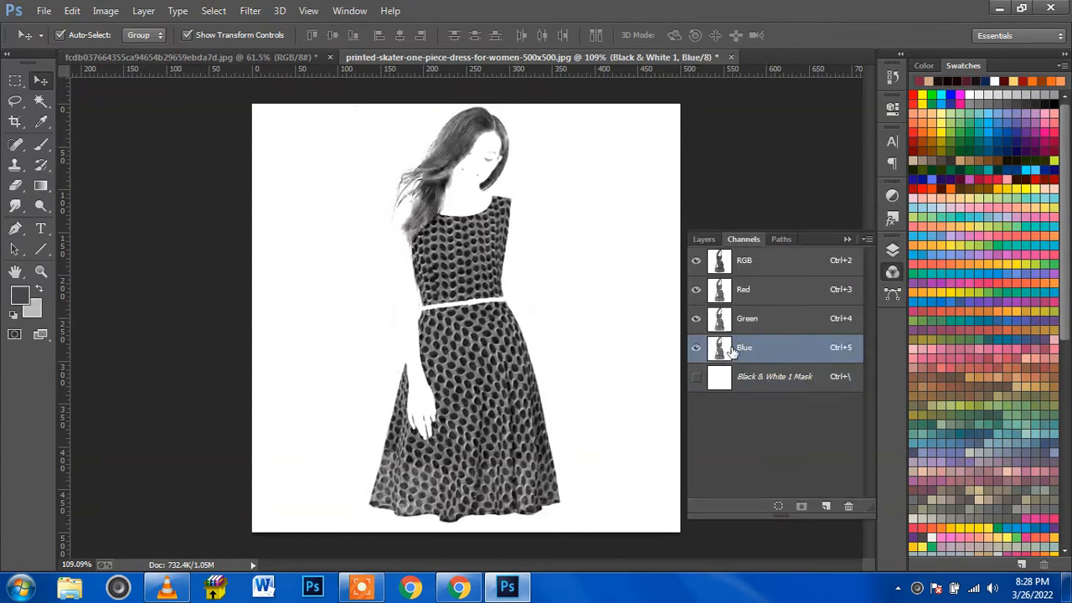
click(778, 507)
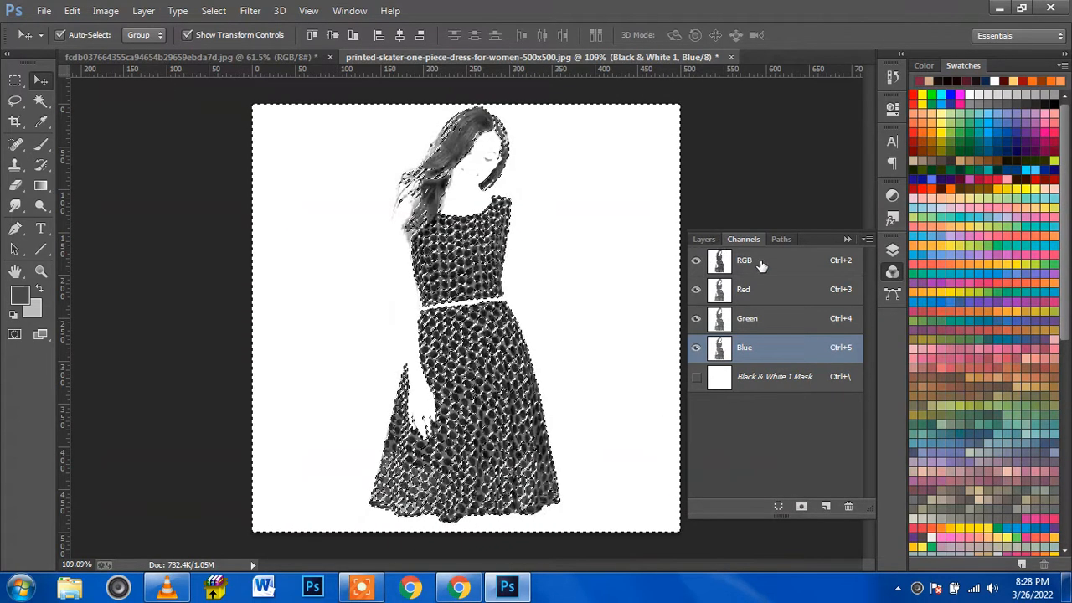
click(706, 254)
- Hide the Black & White 1 adjustment layer and make Background copy the active layer
click(703, 238)
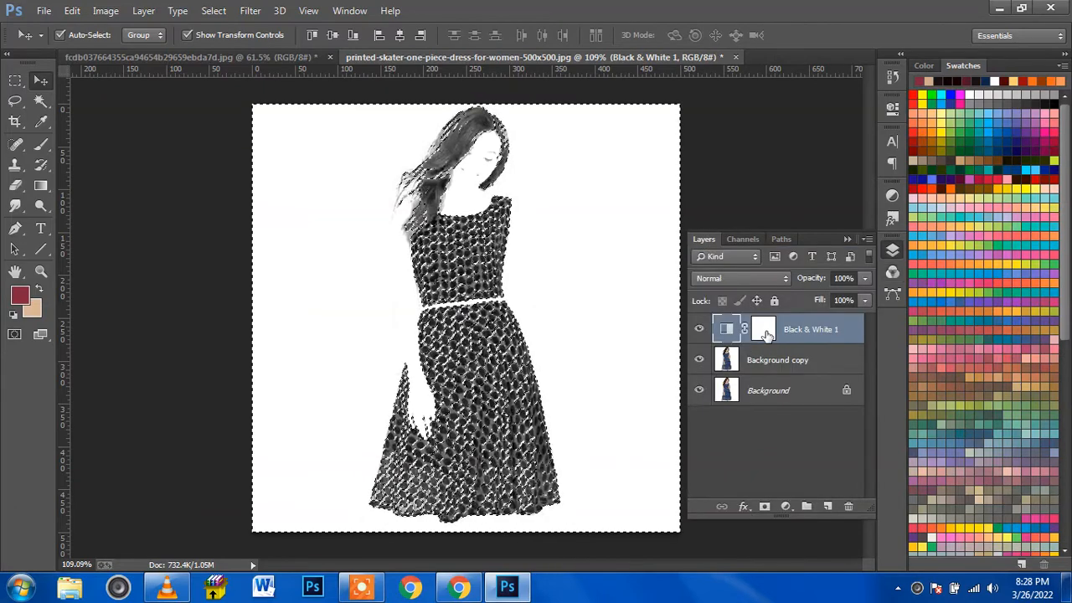
click(699, 329)
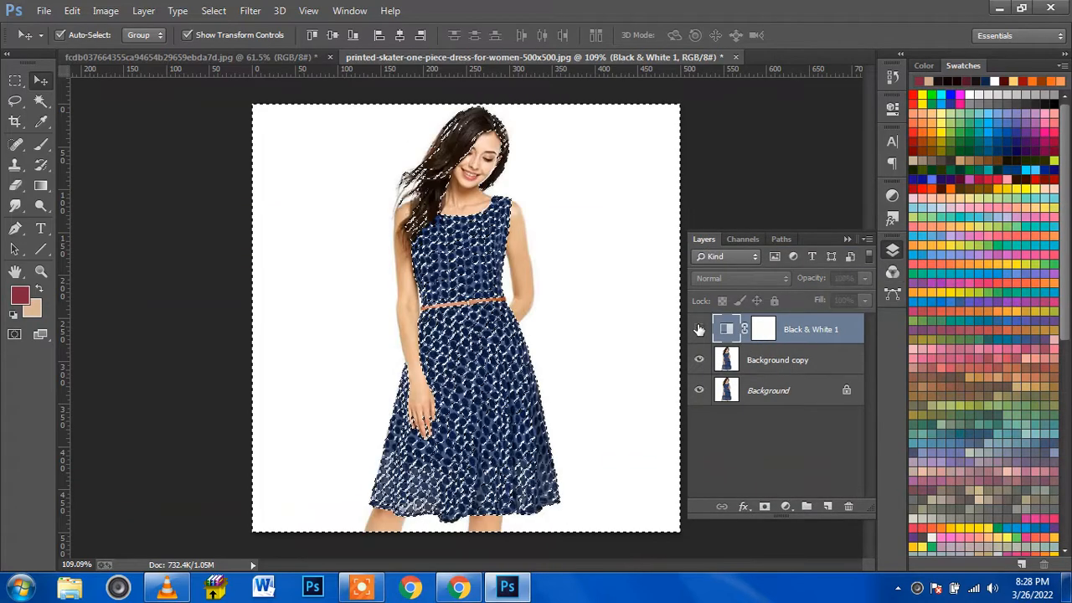
click(767, 360)
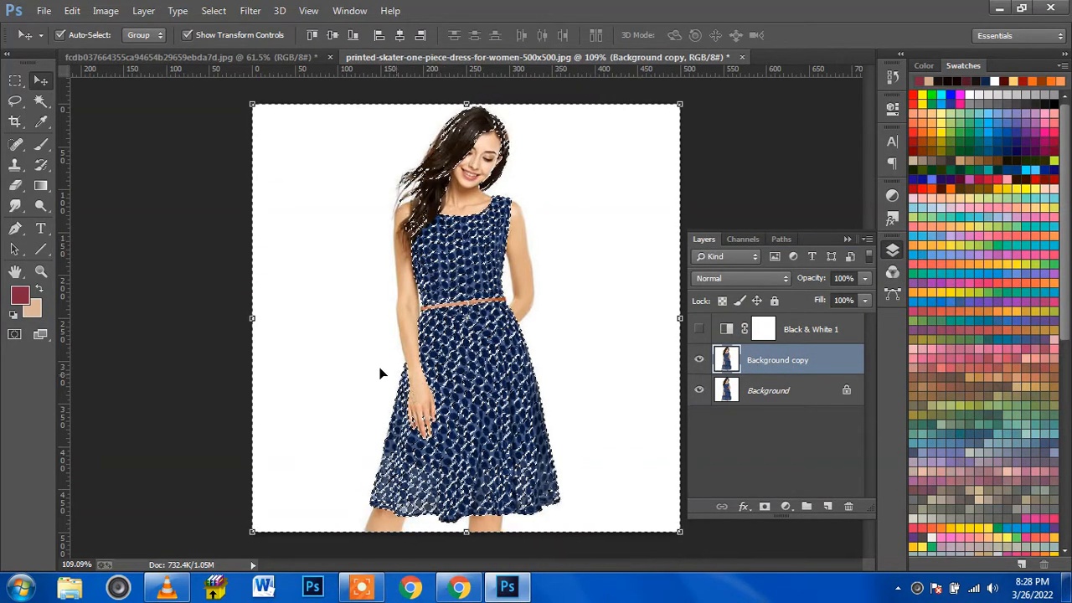
- Invert the selection and subtract the hair and face area with the Lasso, keeping only the dress selected
click(14, 102)
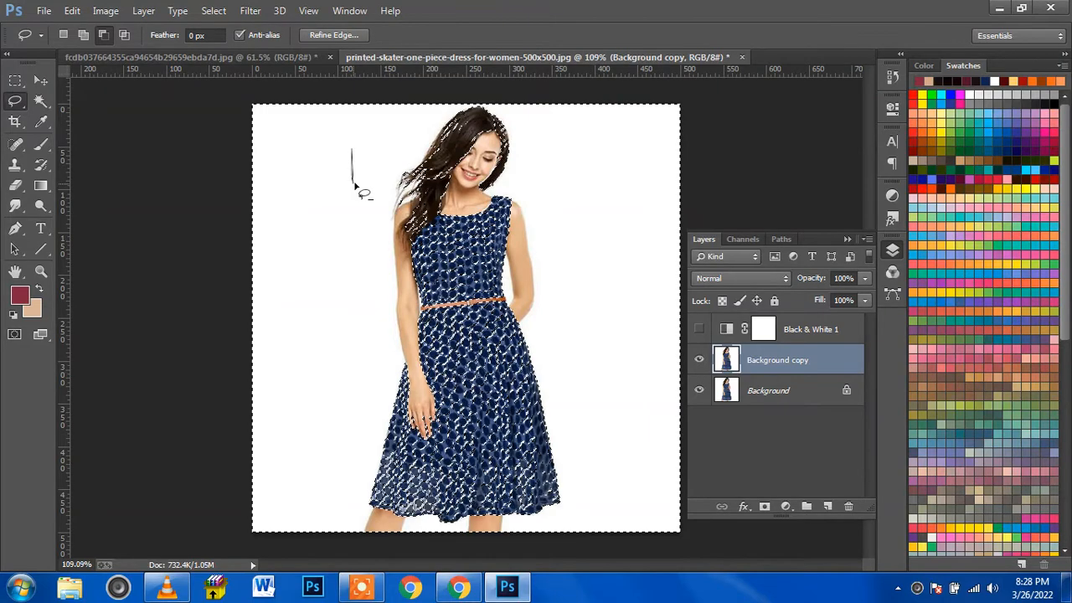
drag(354, 183, 357, 185)
key(ctrl+z)
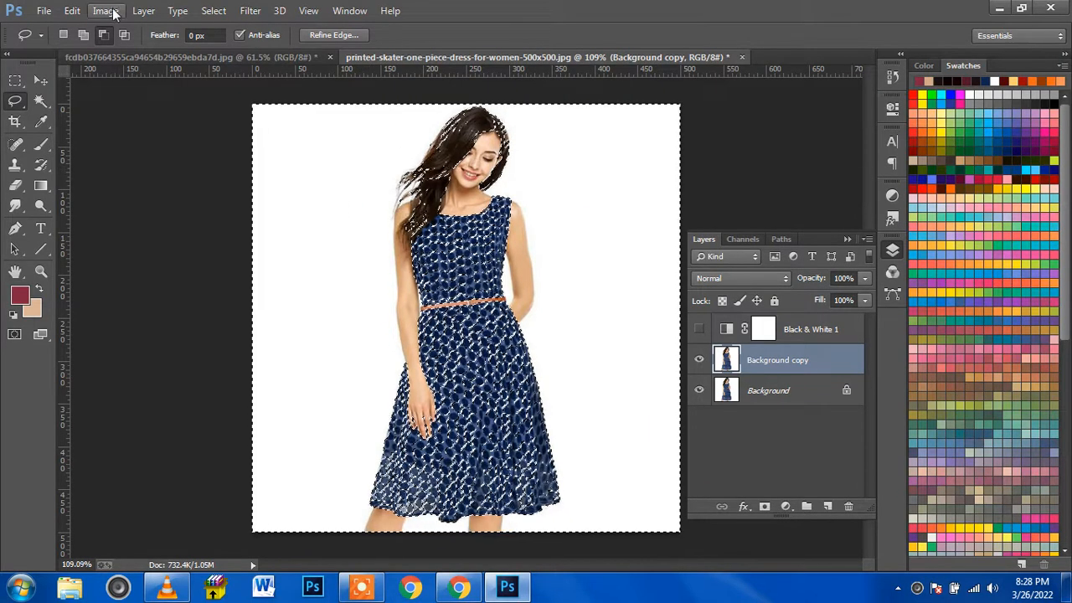
click(214, 11)
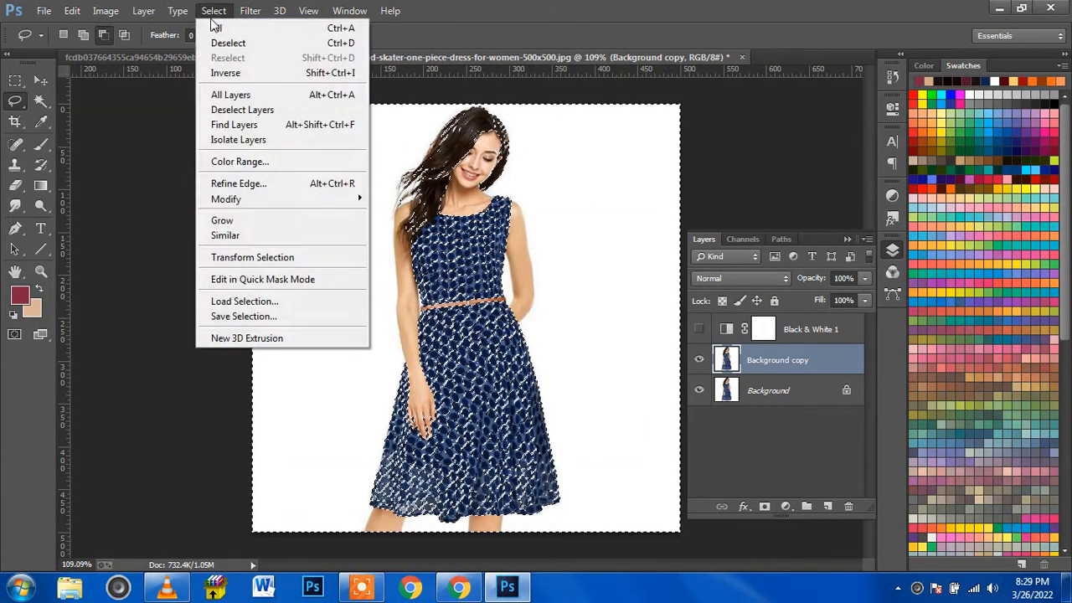
click(224, 73)
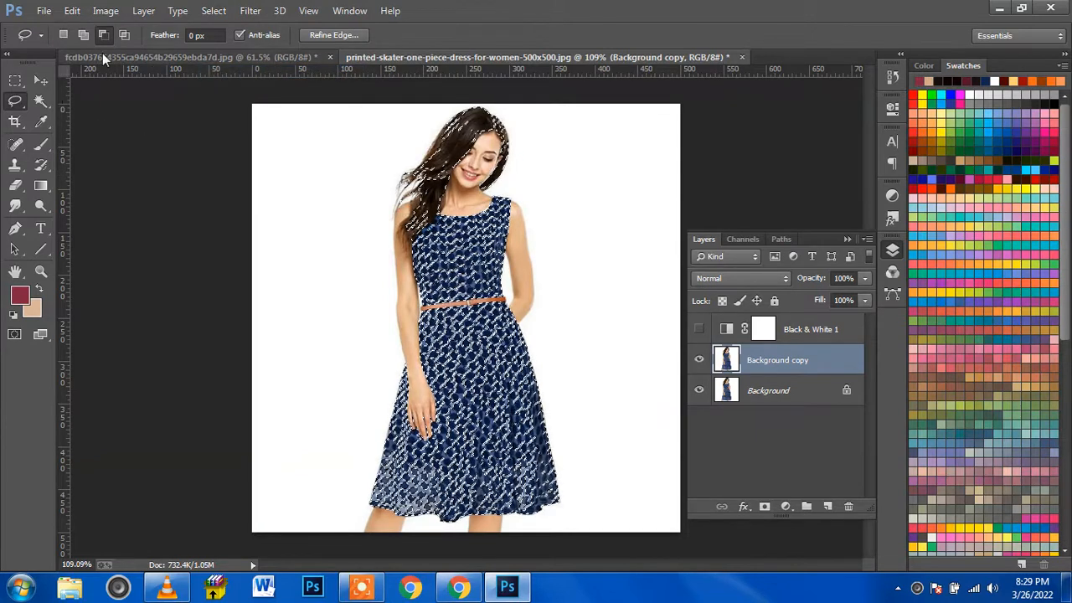
mouse_move(332, 186)
mouse_down()
mouse_move(352, 208)
mouse_move(396, 211)
mouse_up()
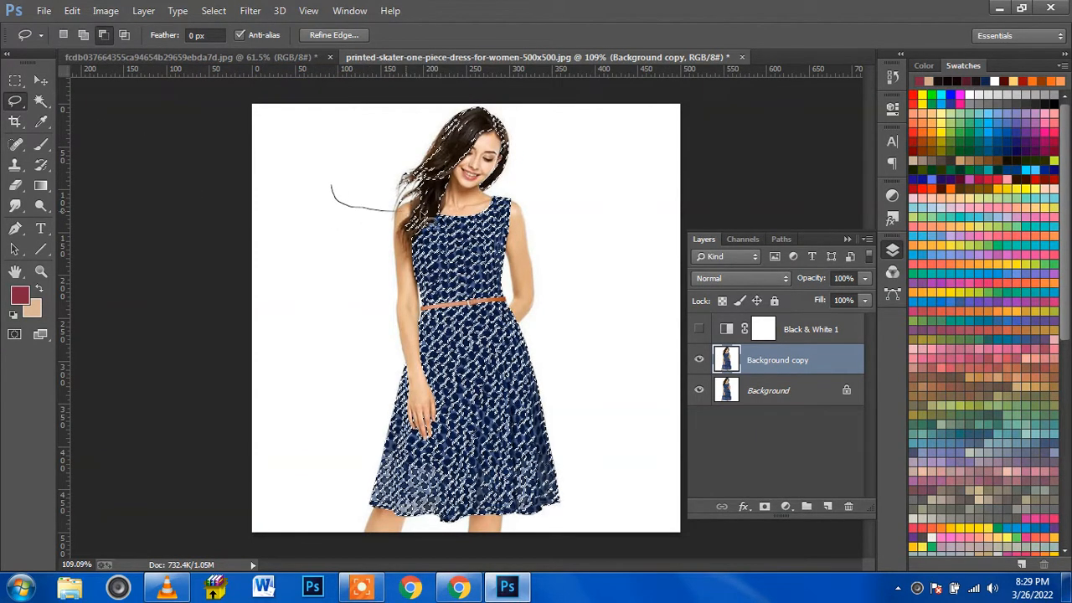
mouse_move(536, 113)
mouse_down()
mouse_move(505, 93)
mouse_move(397, 87)
mouse_move(339, 142)
mouse_move(377, 226)
mouse_move(441, 210)
mouse_move(401, 165)
mouse_up()
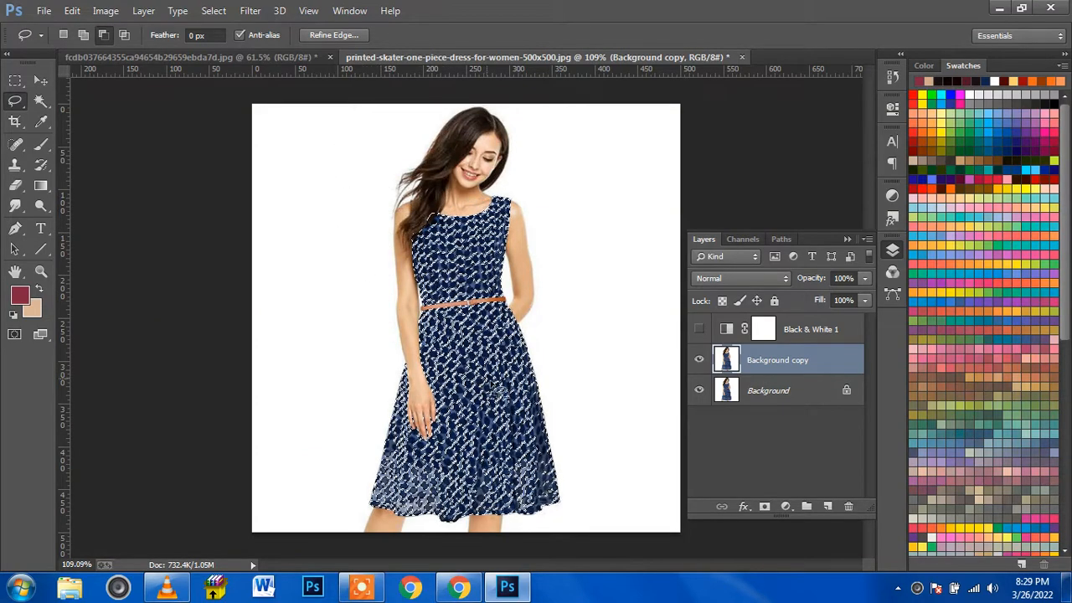
- Recolour the selected dress green on Background copy using Hue/Saturation with Hue at -76, checking it against the unadjusted preview
scroll(501, 409, up, 1)
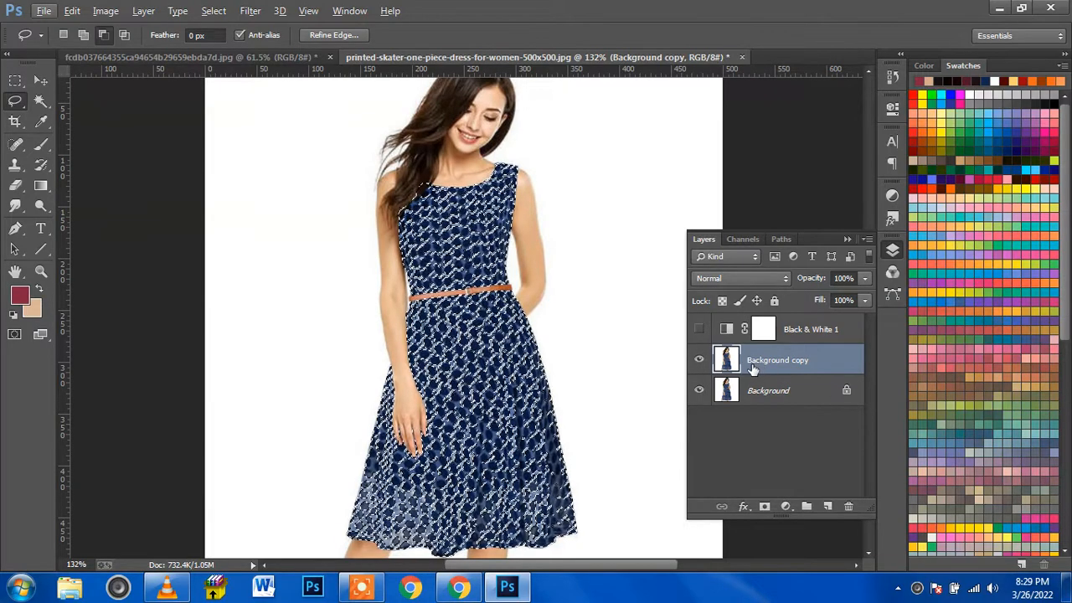
click(106, 10)
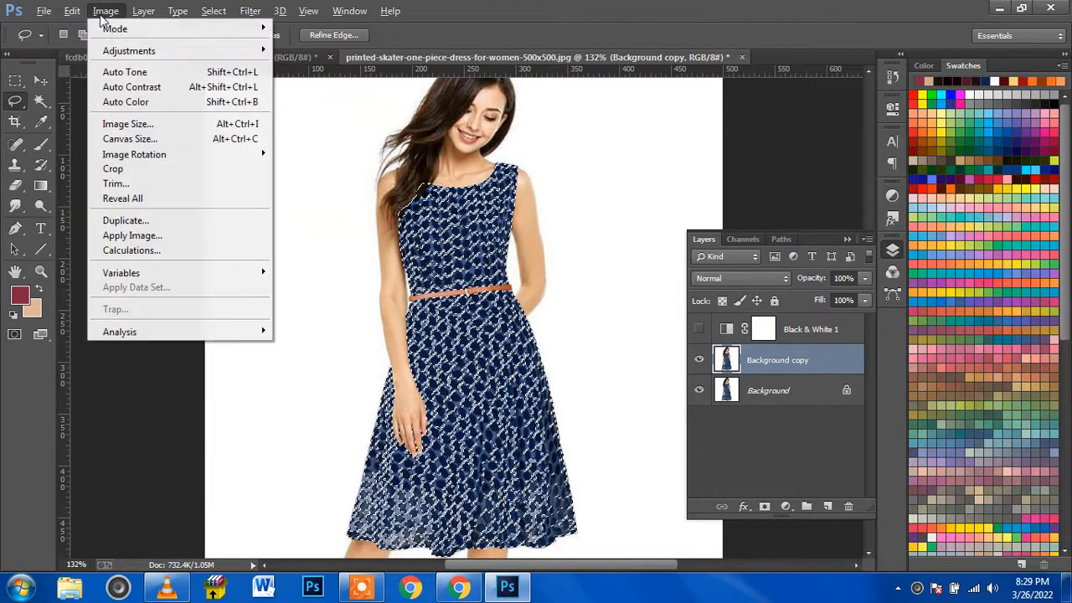
mouse_move(126, 53)
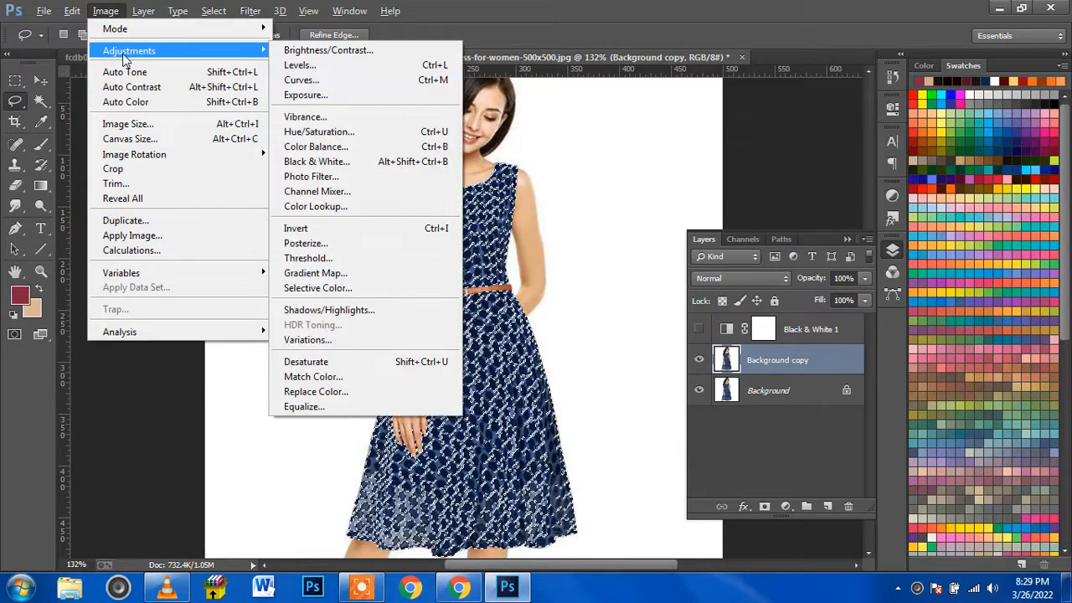
click(318, 132)
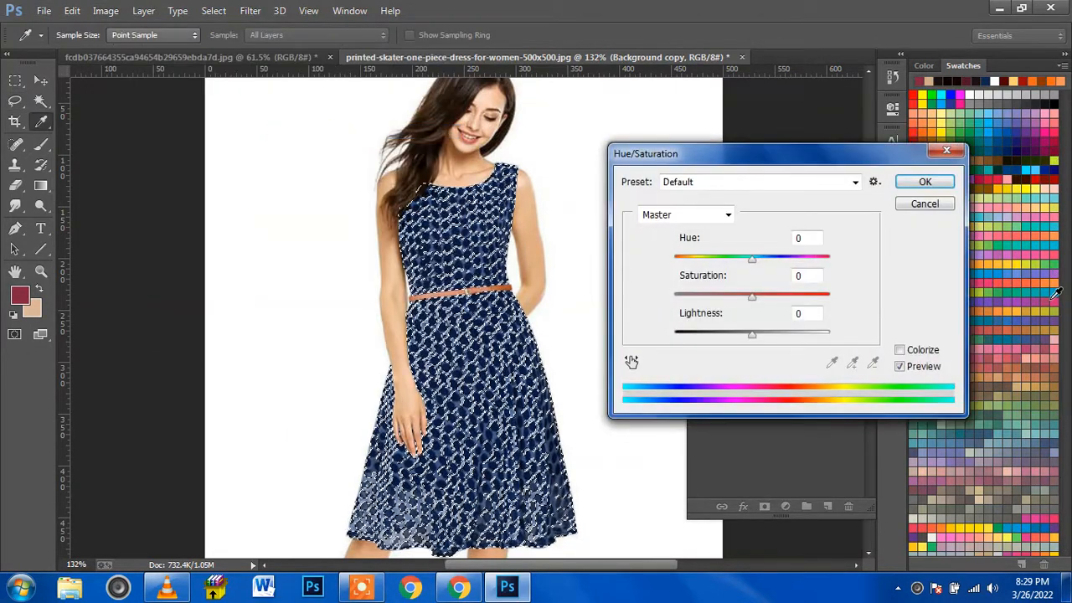
drag(752, 261, 599, 260)
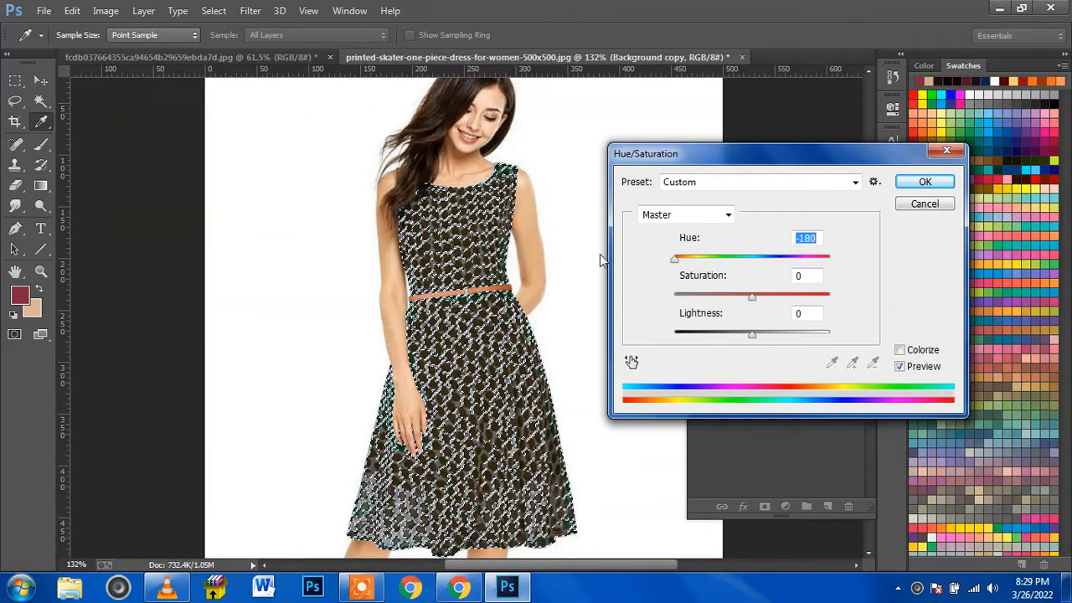
drag(677, 261, 708, 265)
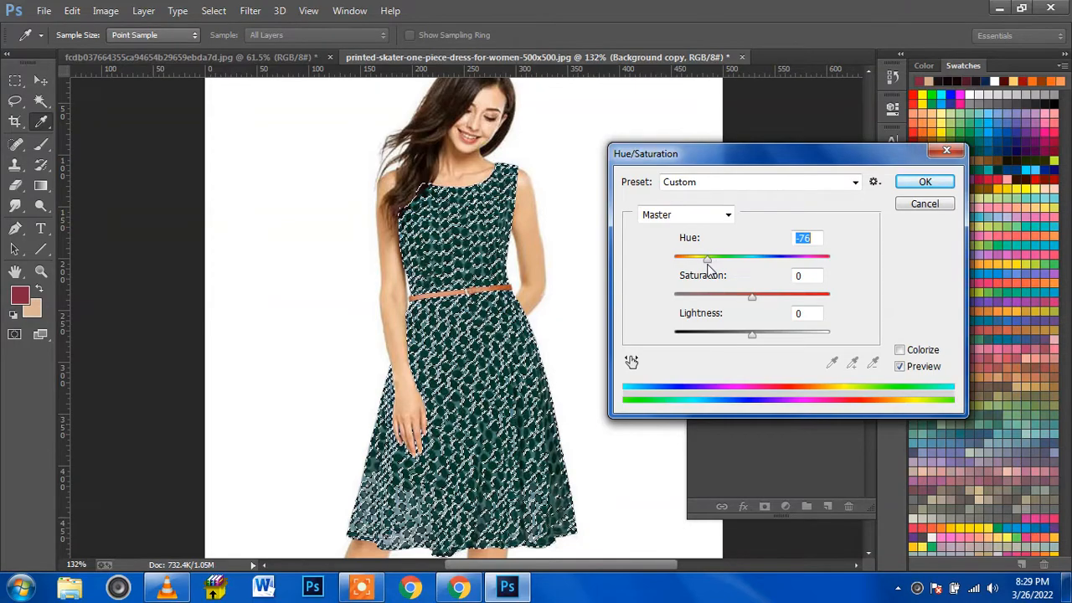
click(901, 366)
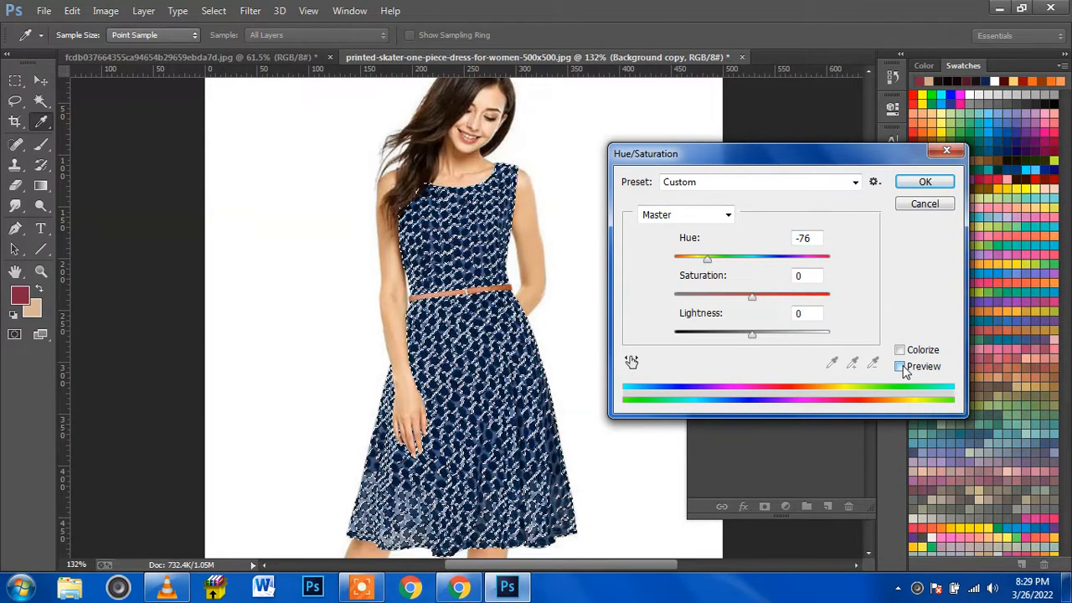
click(901, 367)
click(924, 182)
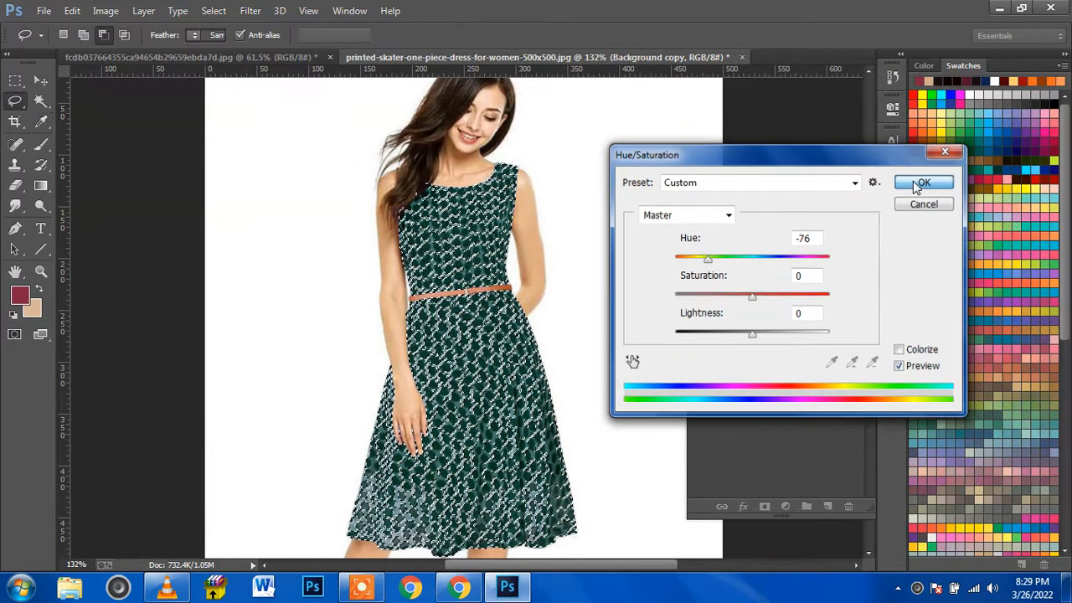
- Deselect the recoloured dress
key(l)
click(214, 10)
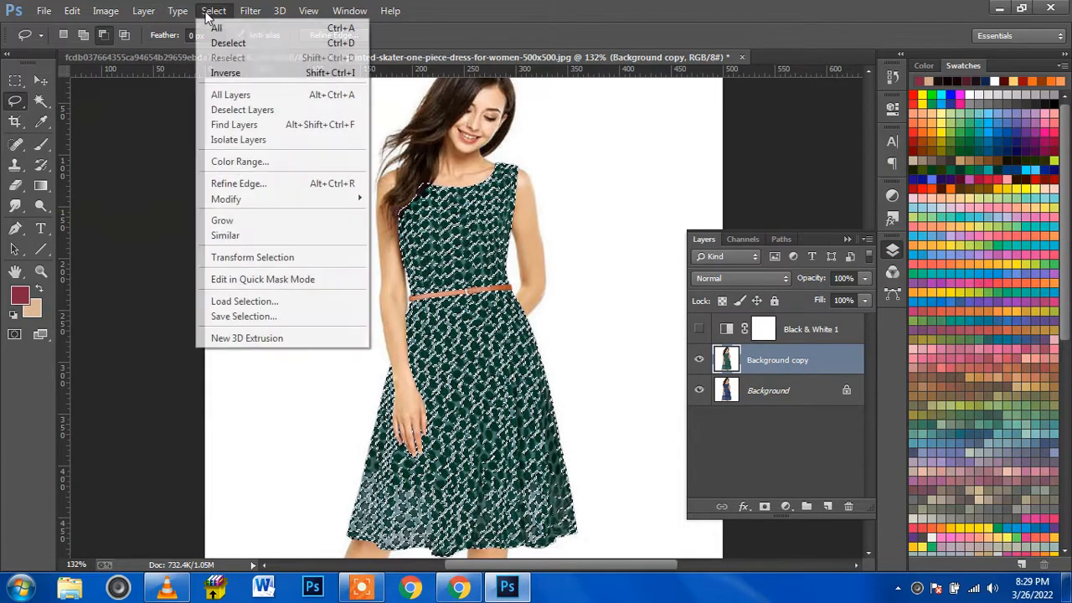
click(222, 45)
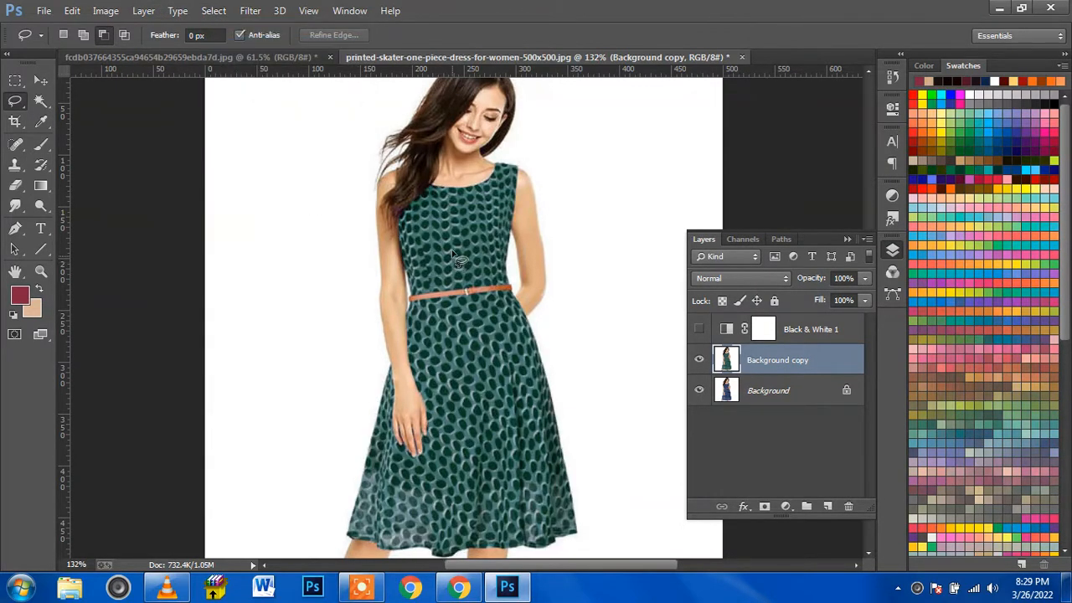
- Compare the green dress with the blue original by hiding and showing Background copy, and inspect the waist area up close
click(701, 361)
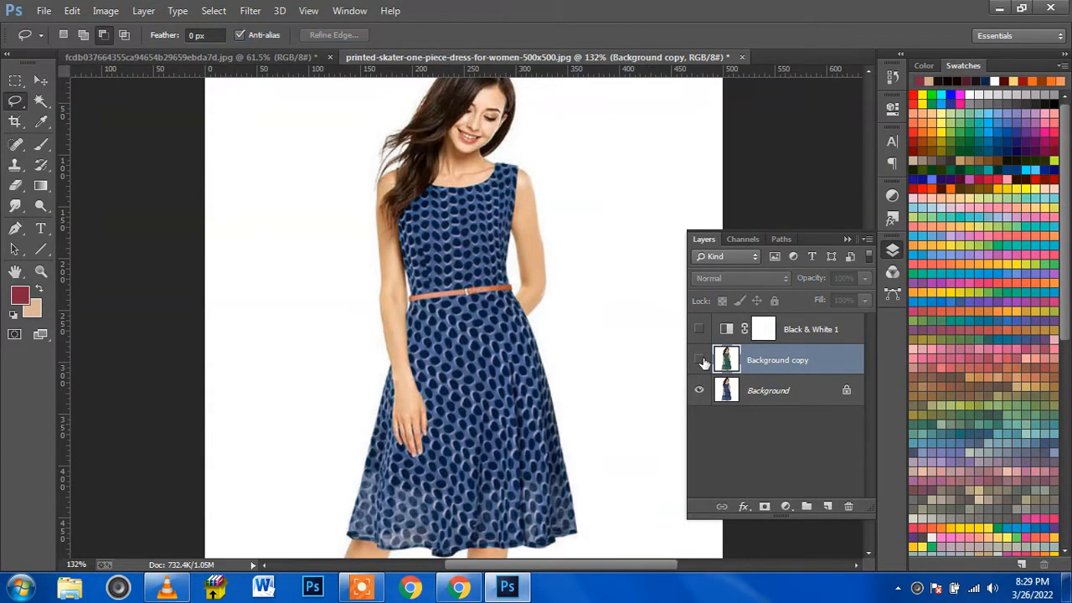
click(699, 360)
click(700, 361)
click(700, 360)
scroll(513, 307, up, 3)
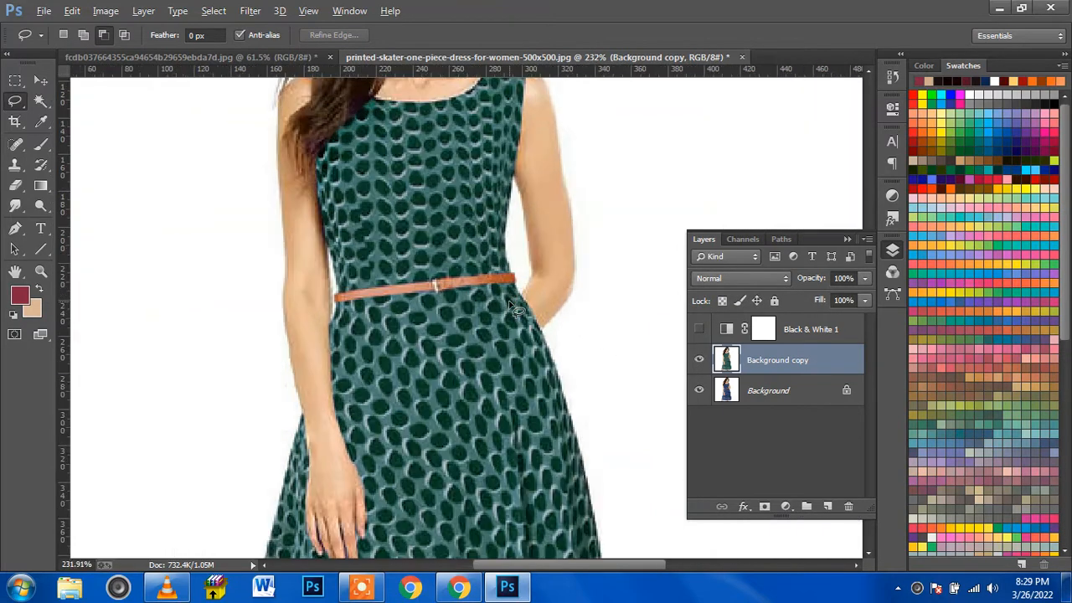
scroll(513, 306, down, 4)
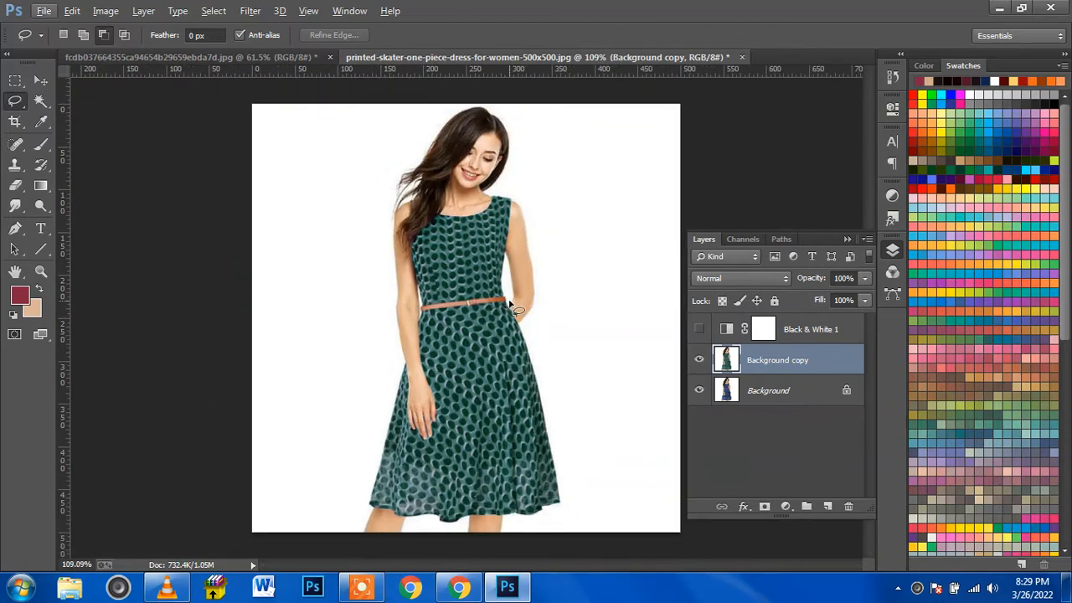
- Go to the first dress photo and compare its olive version with the original by toggling Background copy
key(ctrl+Tab)
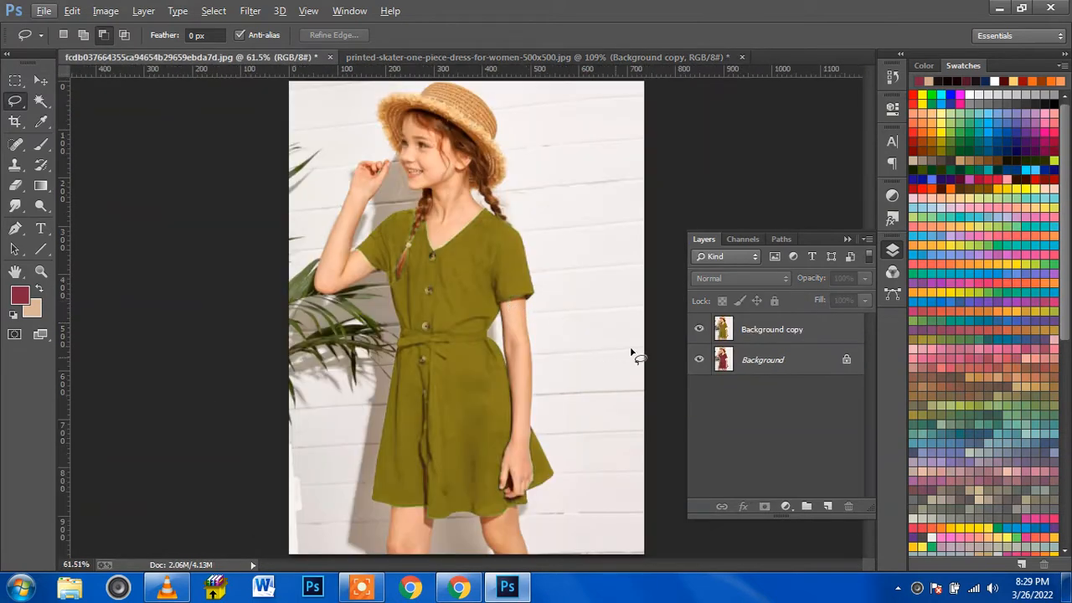
click(699, 329)
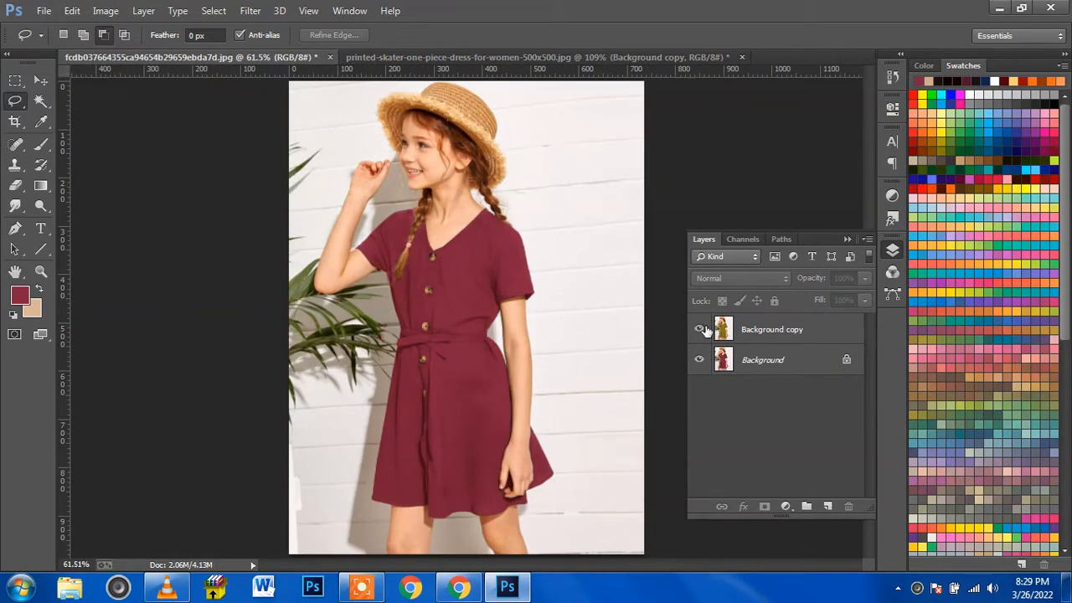
click(702, 330)
click(700, 329)
- Return to the patterned dress photo and compare green and blue again by toggling its Background copy layer
key(ctrl+Tab)
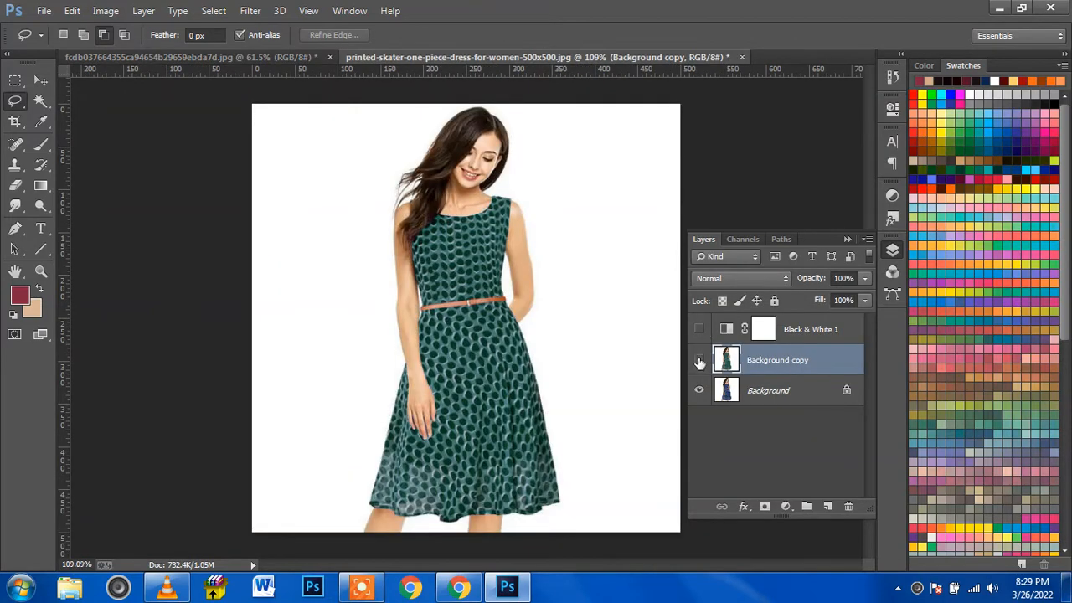
click(700, 360)
click(699, 360)
click(699, 360)
click(700, 360)
- Clear the layer list and transform handles from view to show the finished green patterned dress unobstructed
click(41, 77)
click(846, 241)
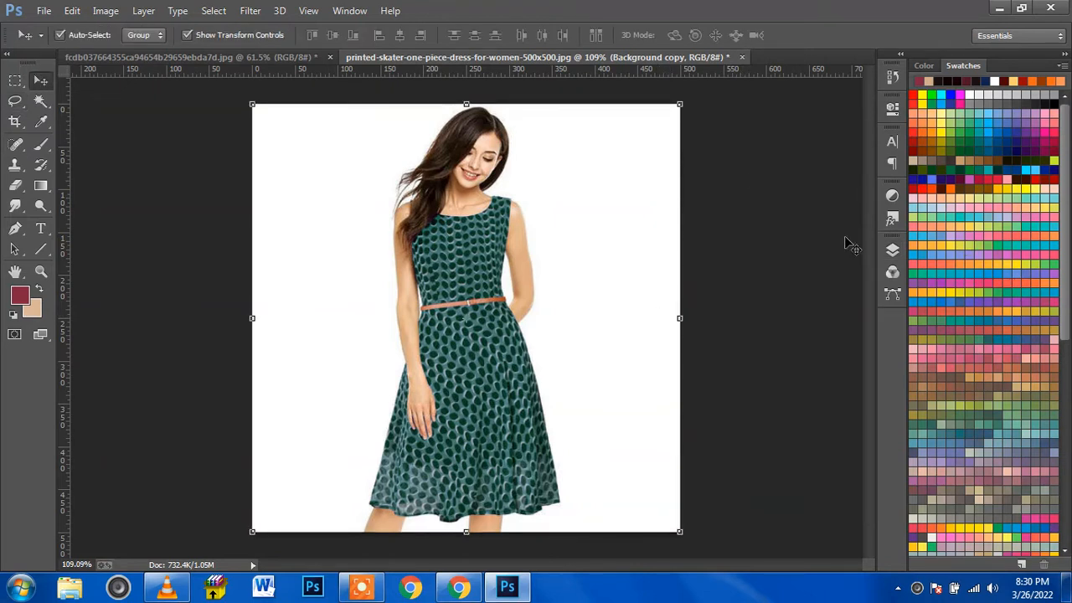
key(ctrl+shift+e)
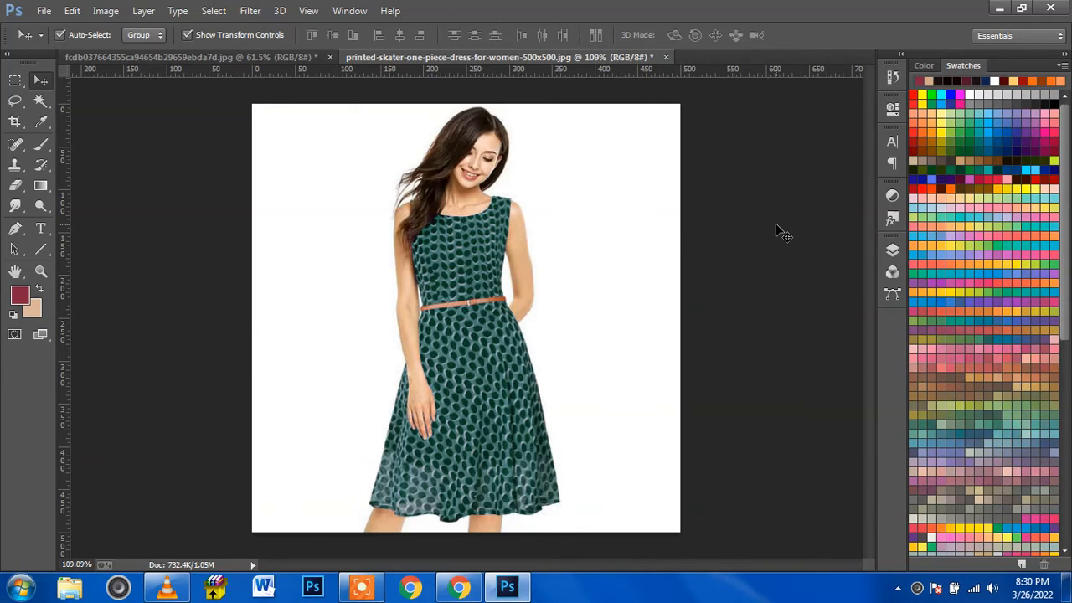